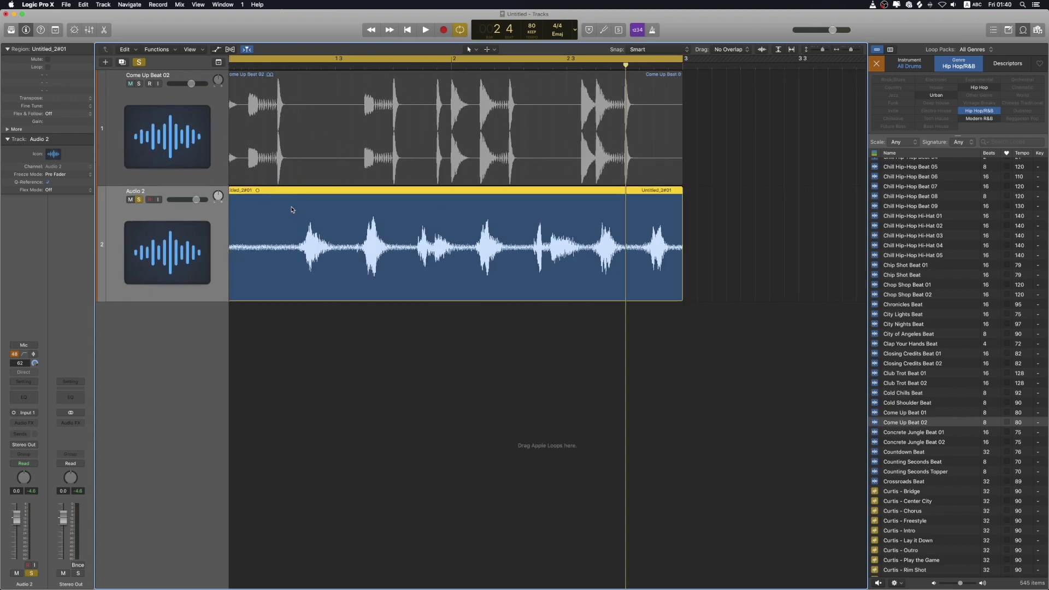
Open Selection-Based Processing for the recorded region on the Audio 2 track
{"action": "scroll", "coordinate": [295, 212], "scroll_direction": "left", "scroll_amount": 2}
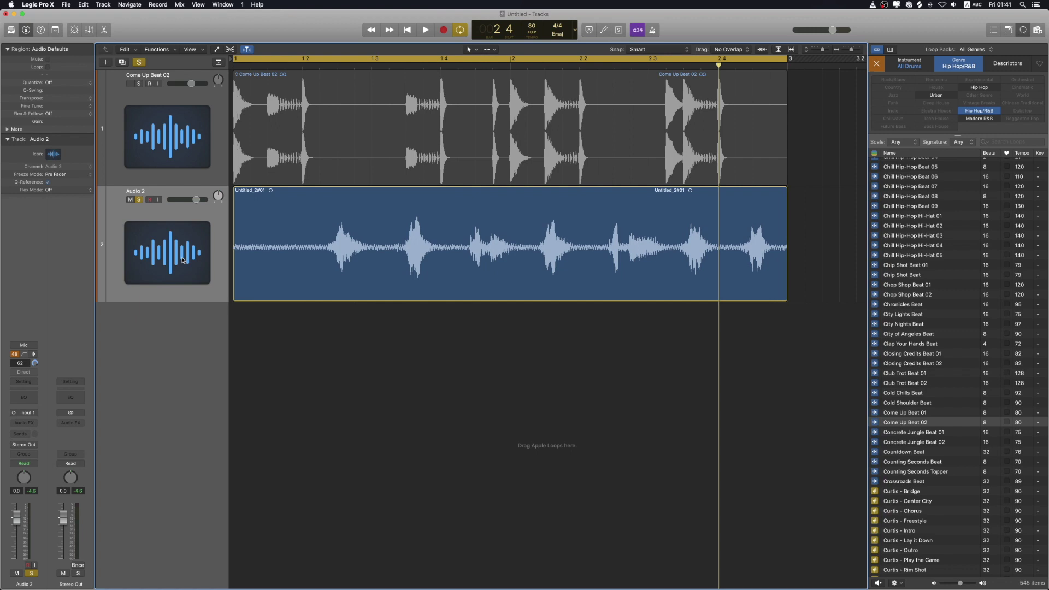
{"action": "left_click", "coordinate": [178, 258]}
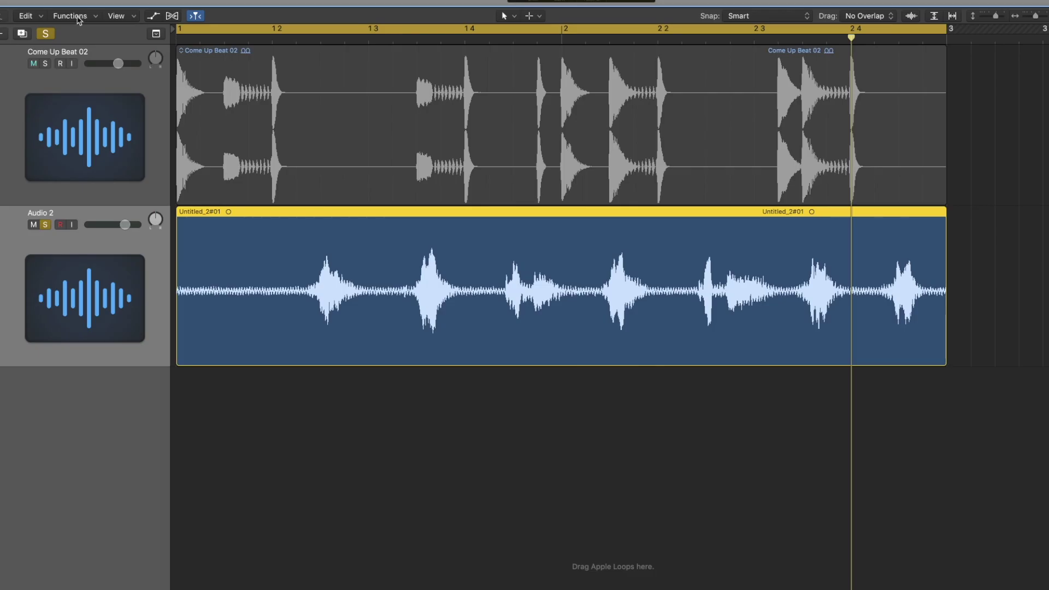
{"action": "left_click", "coordinate": [166, 49]}
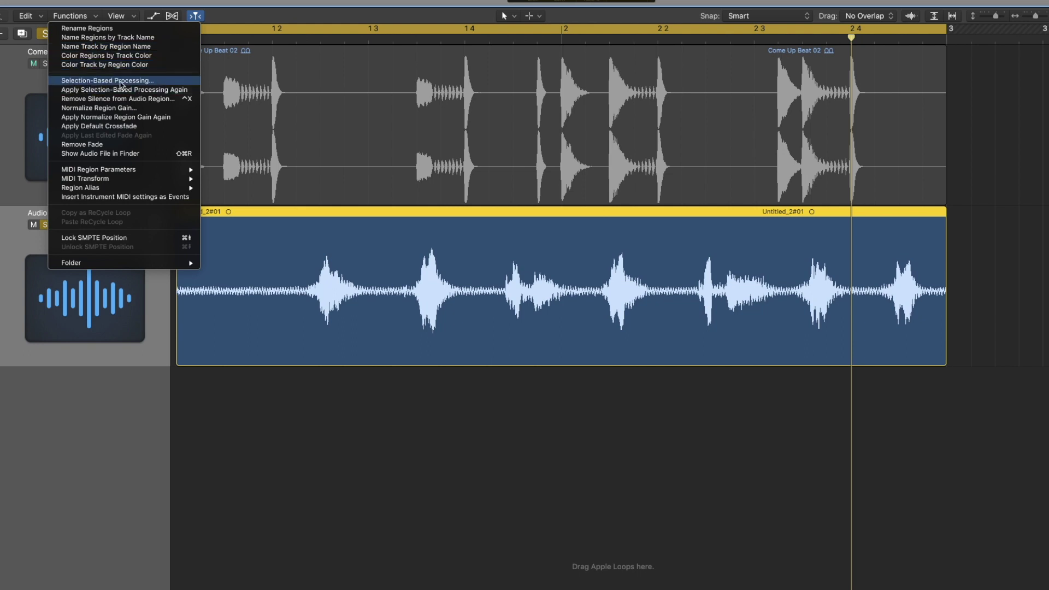
{"action": "left_click", "coordinate": [162, 82]}
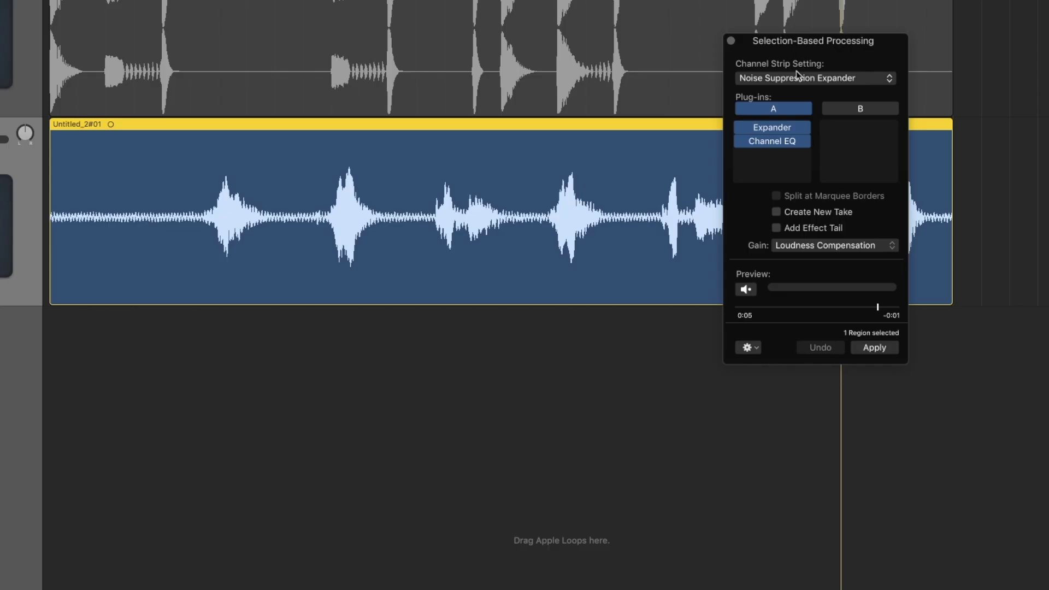
Reset the channel strip and load the Noise Suppression Expander setting from the Utility category
{"action": "left_click", "coordinate": [690, 162]}
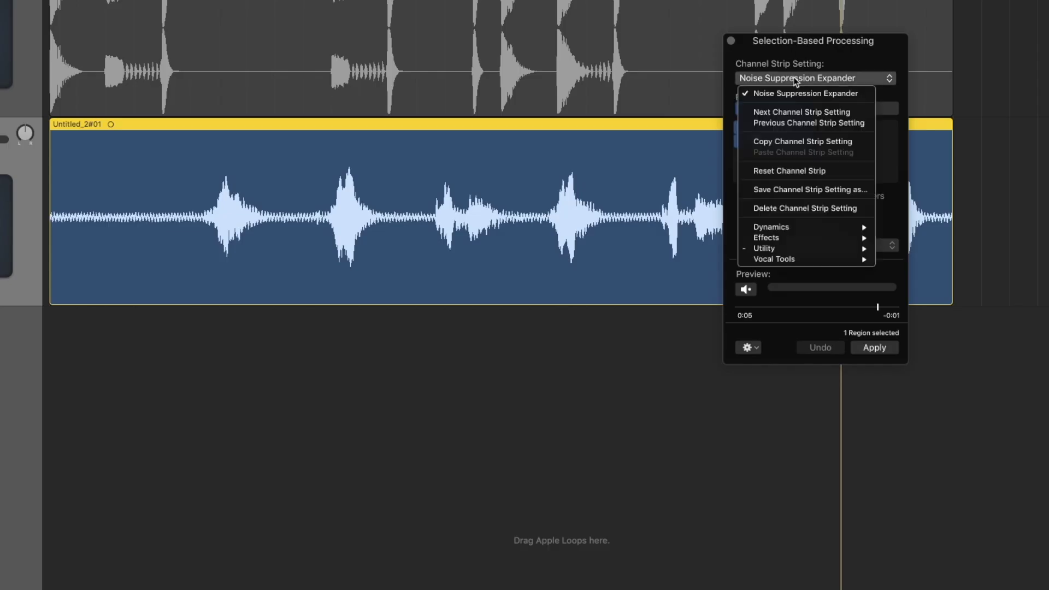
{"action": "left_click", "coordinate": [794, 174]}
{"action": "left_click_drag", "start_coordinate": [812, 40], "coordinate": [621, 94]}
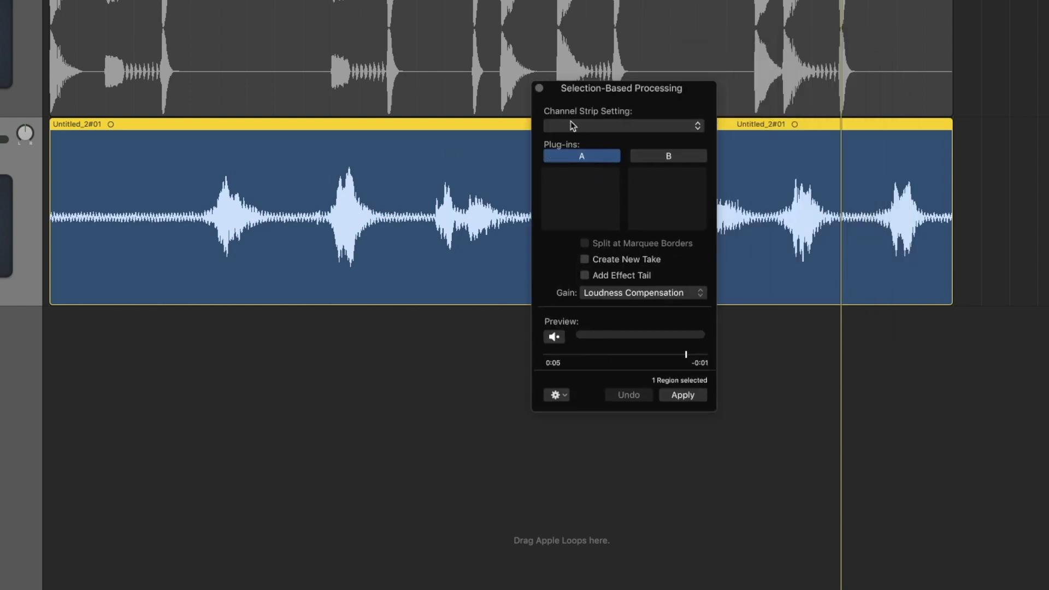
{"action": "left_click", "coordinate": [606, 127]}
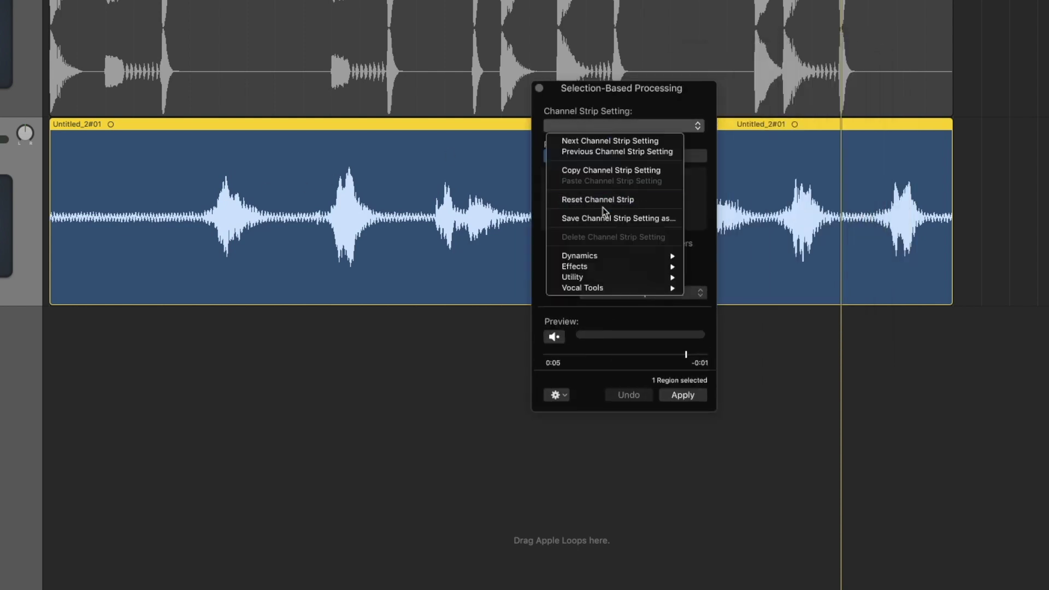
{"action": "mouse_move", "coordinate": [587, 282]}
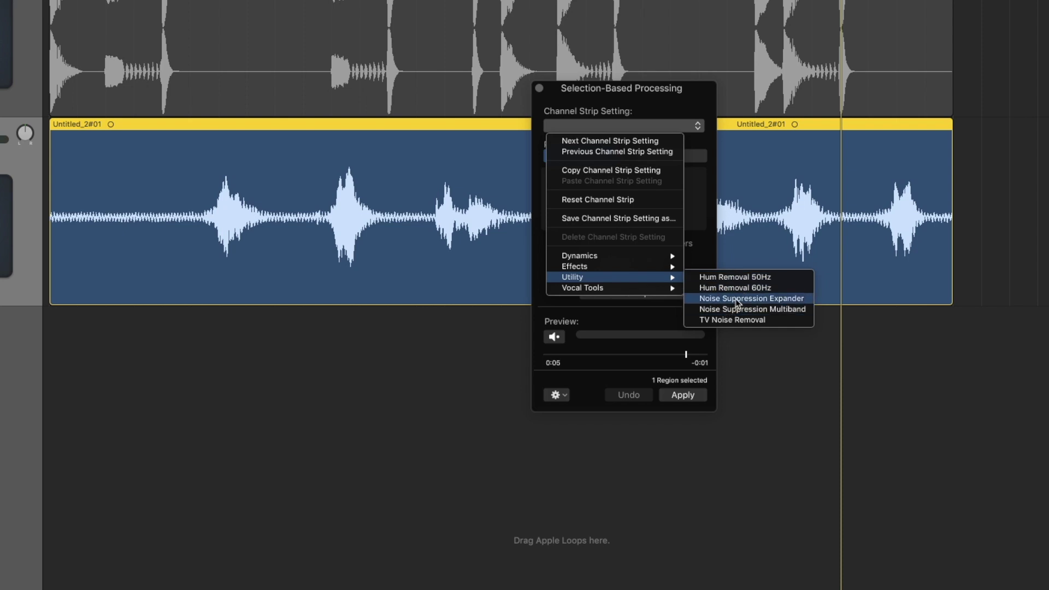
{"action": "left_click", "coordinate": [786, 299]}
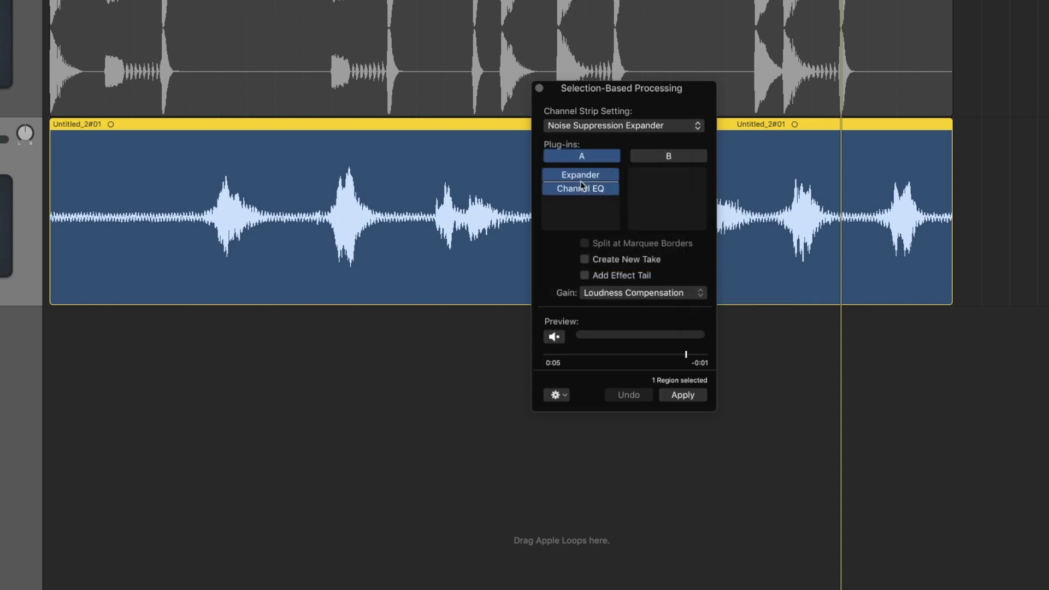
{"action": "left_click_drag", "start_coordinate": [644, 90], "coordinate": [578, 136]}
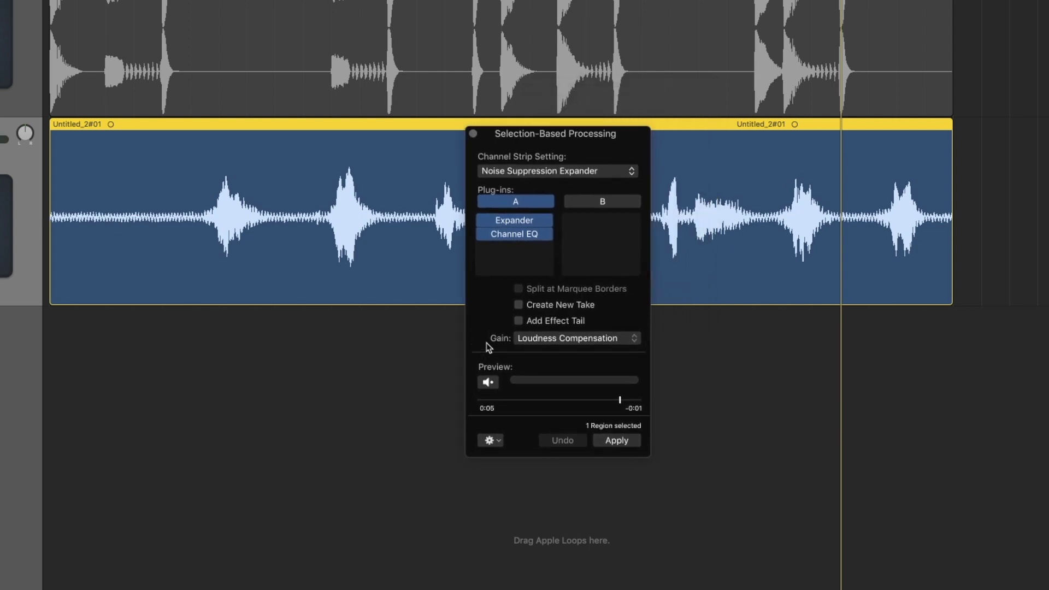
Compare the Audio 2 region's original sound with the Noise Suppression Expander preview
{"action": "left_click", "coordinate": [489, 383]}
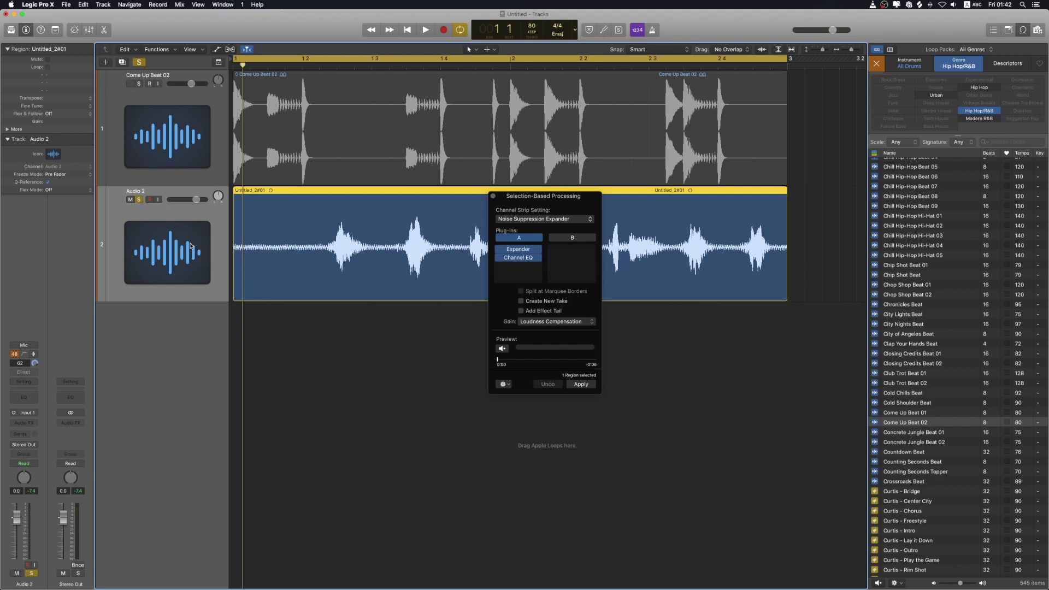
{"action": "key", "text": "space"}
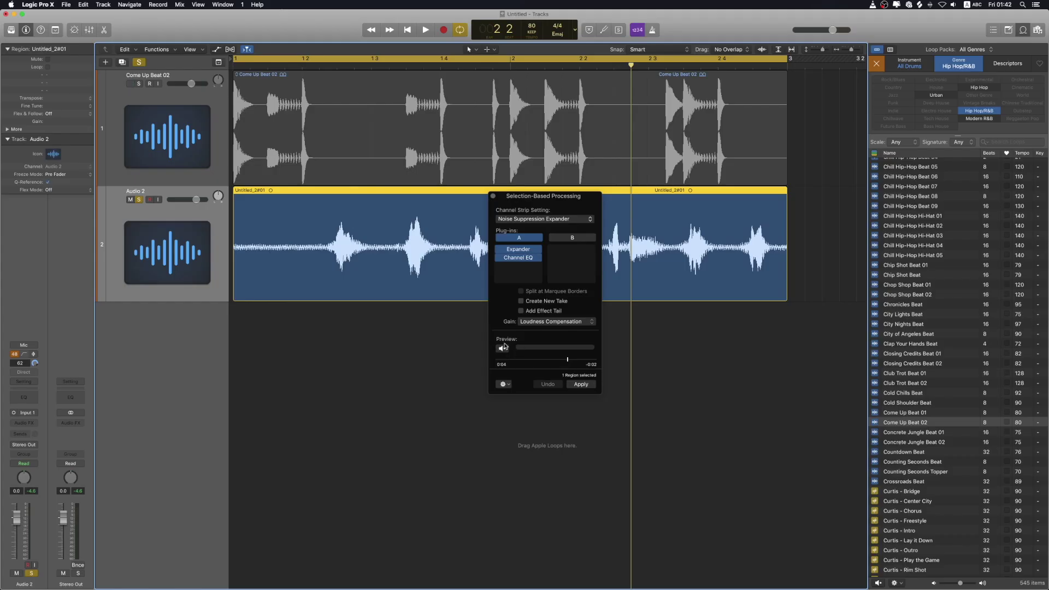
{"action": "left_click", "coordinate": [502, 350]}
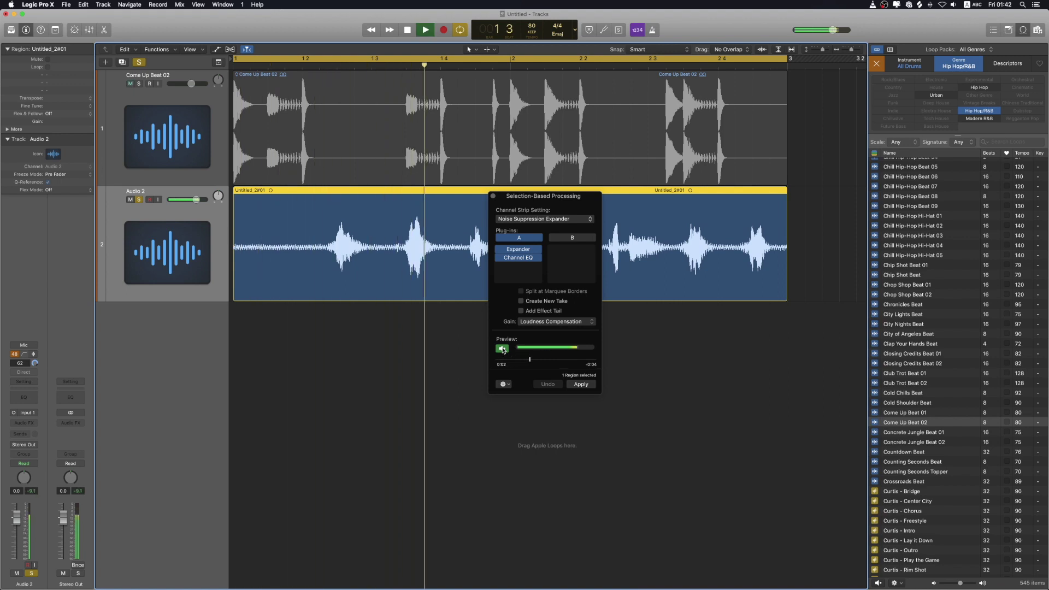
{"action": "left_click", "coordinate": [502, 349]}
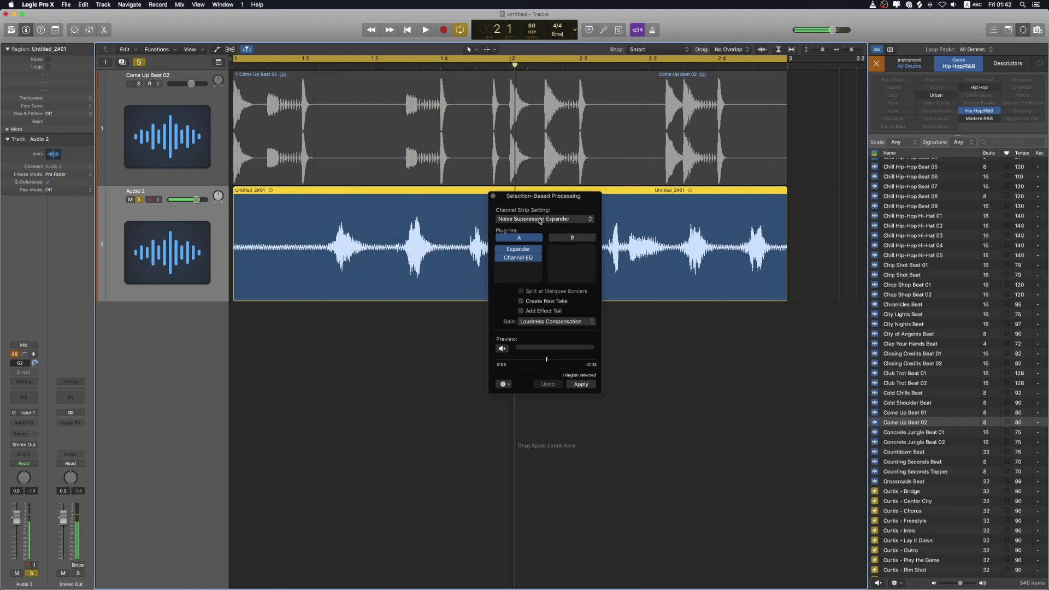
{"action": "left_click_drag", "start_coordinate": [547, 198], "coordinate": [566, 196]}
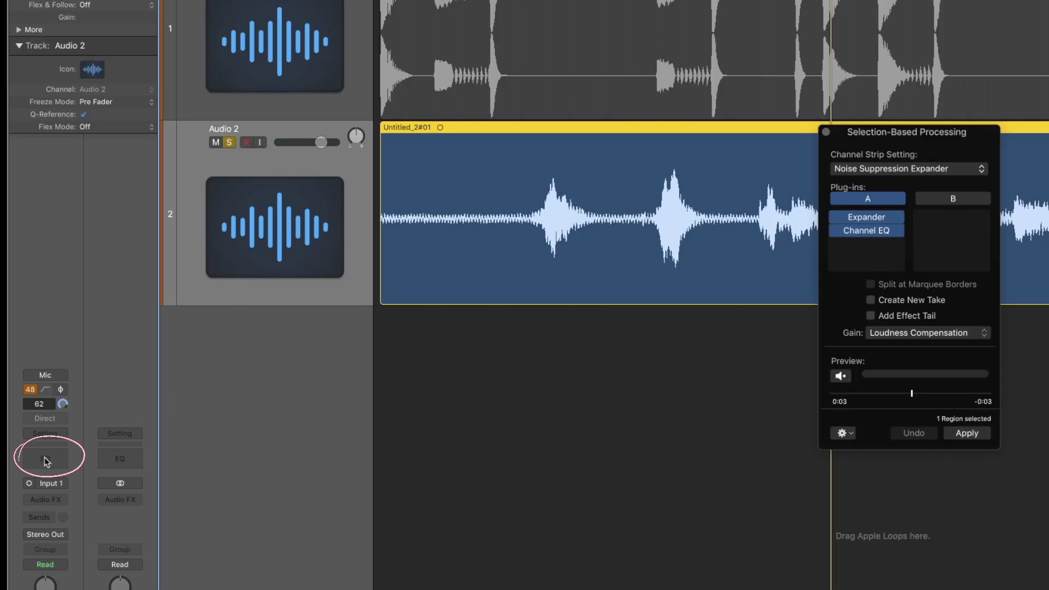
Add a Channel EQ to the Audio 2 track and set its enabled low-cut band to 90 Hz at 48 dB/Oct
{"action": "left_click", "coordinate": [47, 462]}
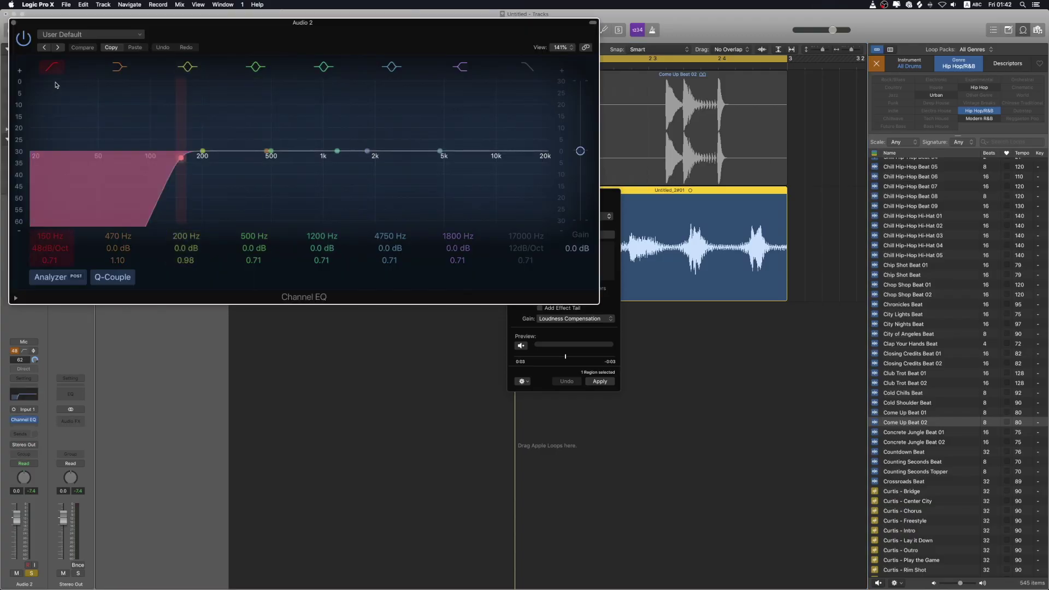
{"action": "left_click", "coordinate": [55, 68]}
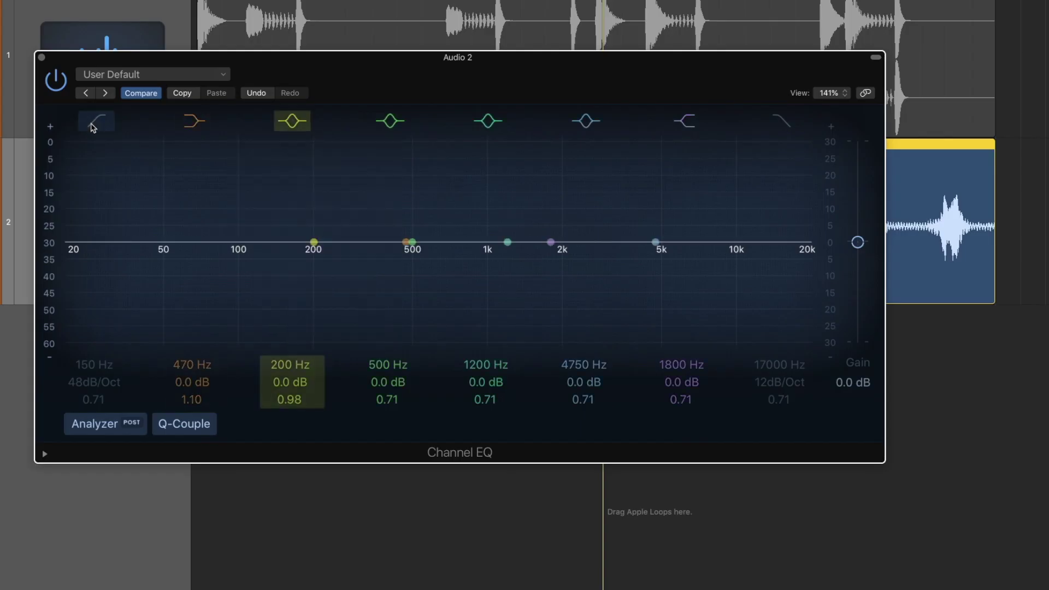
{"action": "left_click", "coordinate": [96, 120]}
{"action": "left_click_drag", "start_coordinate": [93, 364], "coordinate": [95, 370]}
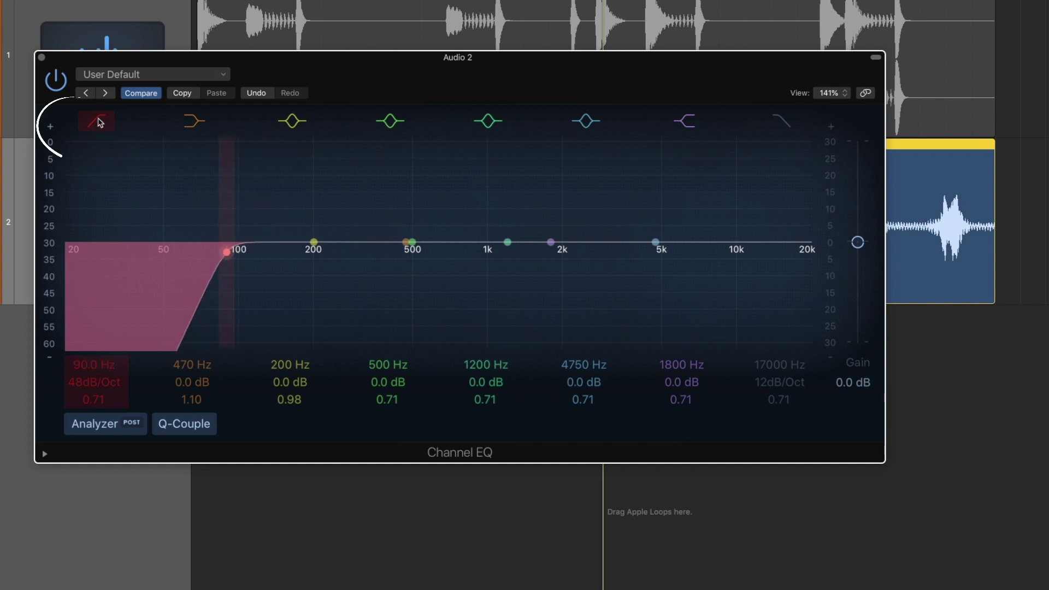
{"action": "left_click", "coordinate": [105, 130]}
{"action": "left_click", "coordinate": [105, 126]}
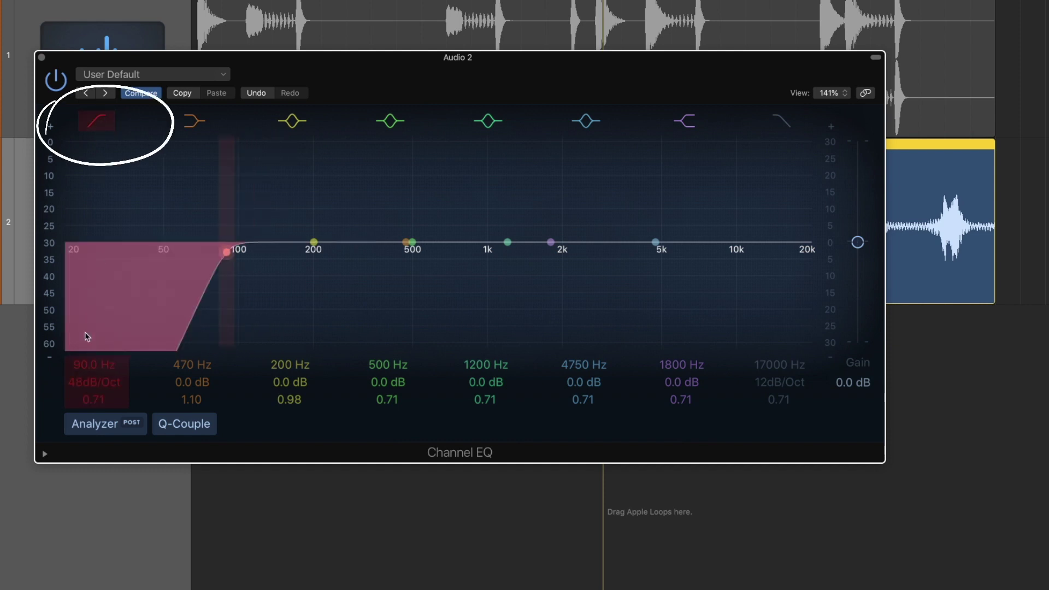
{"action": "mouse_move", "coordinate": [94, 382]}
{"action": "left_mouse_down"}
{"action": "mouse_move", "coordinate": [94, 410]}
{"action": "mouse_move", "coordinate": [88, 366]}
{"action": "left_mouse_up"}
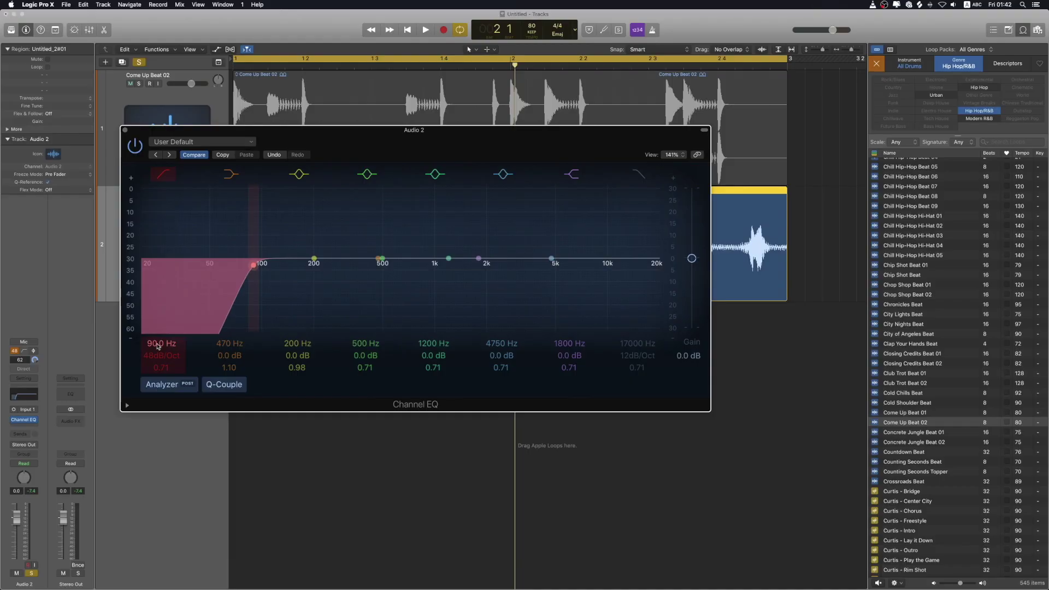
Play the Audio 2 region with the Channel EQ's low cut on and off to compare the low-frequency content
{"action": "key", "text": "space"}
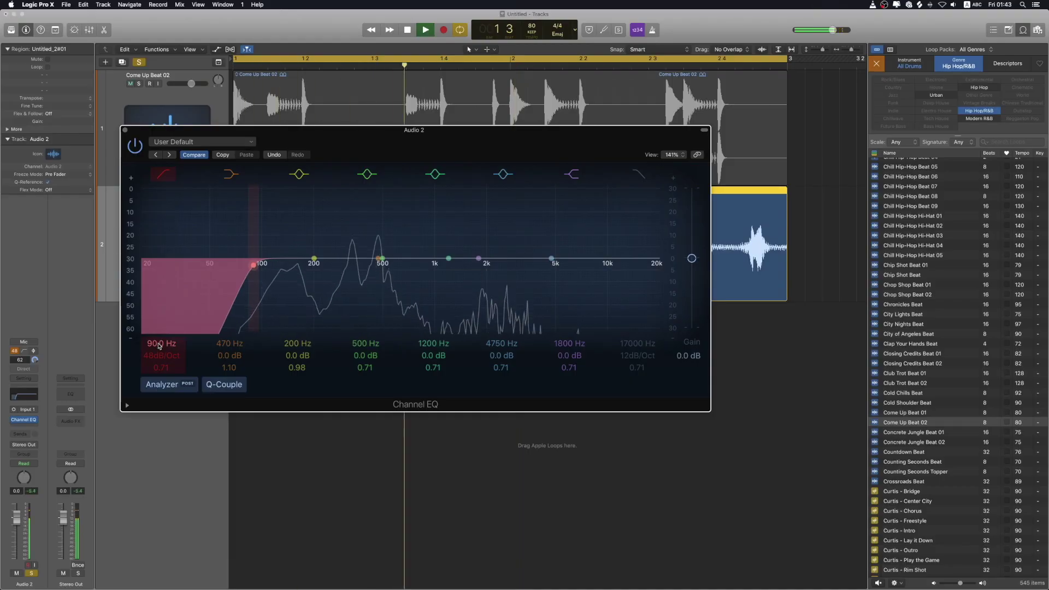
{"action": "key", "text": "space"}
{"action": "left_click_drag", "start_coordinate": [355, 133], "coordinate": [620, 135]}
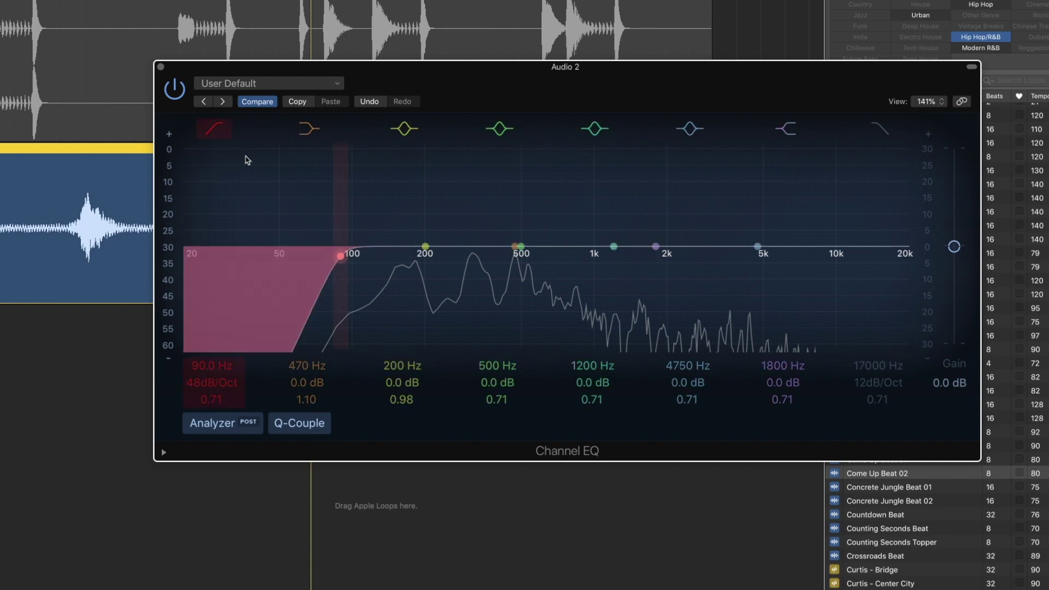
{"action": "left_click", "coordinate": [214, 128]}
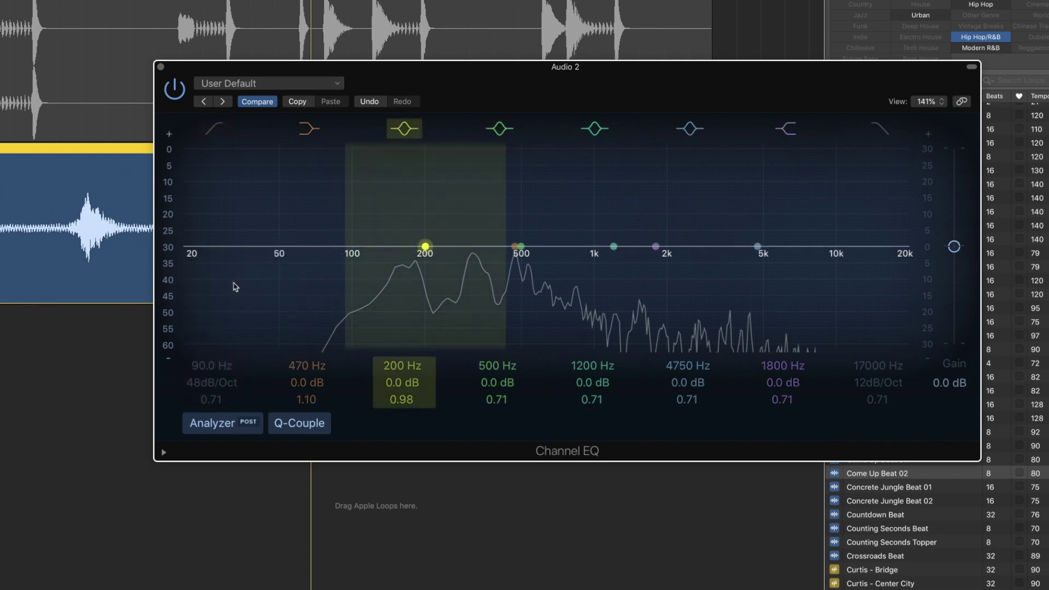
{"action": "key", "text": "space"}
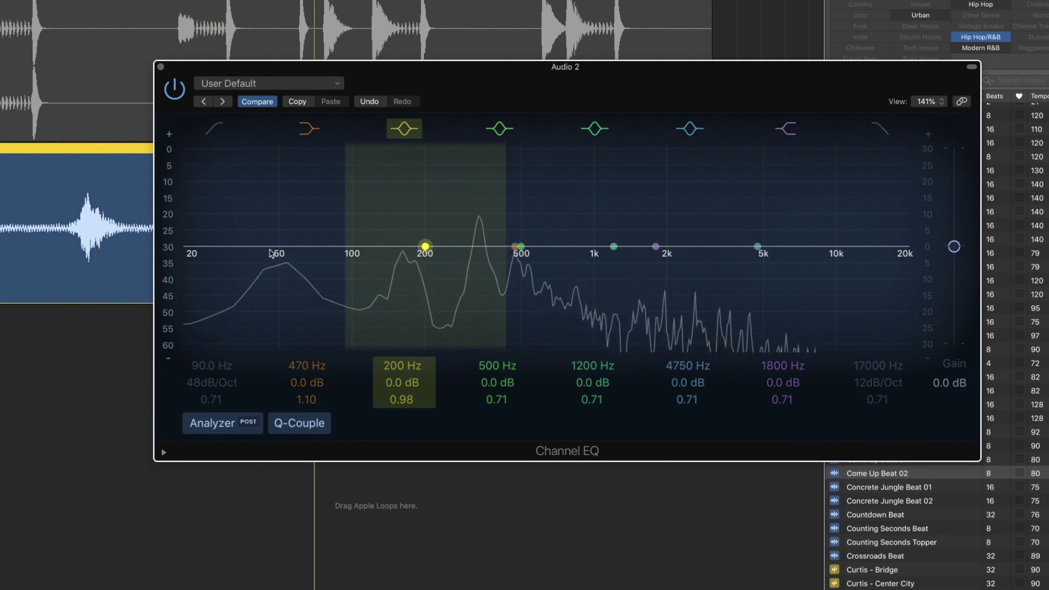
{"action": "left_click", "coordinate": [214, 130]}
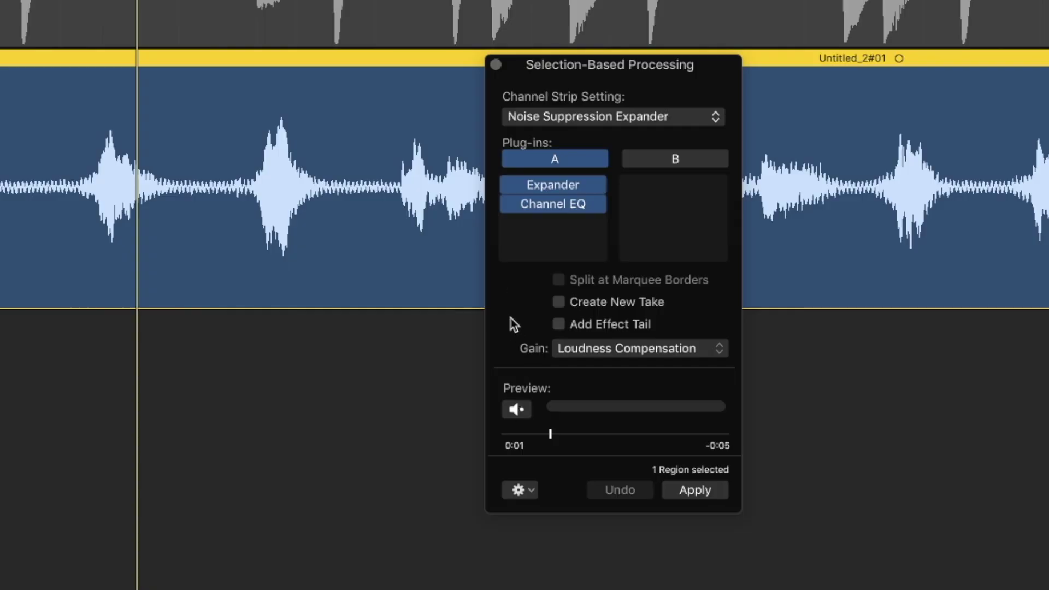
Preview and trial-apply the Noise Suppression Expander to the Audio 2 region, play the result, and undo the processing
{"action": "left_click", "coordinate": [522, 412]}
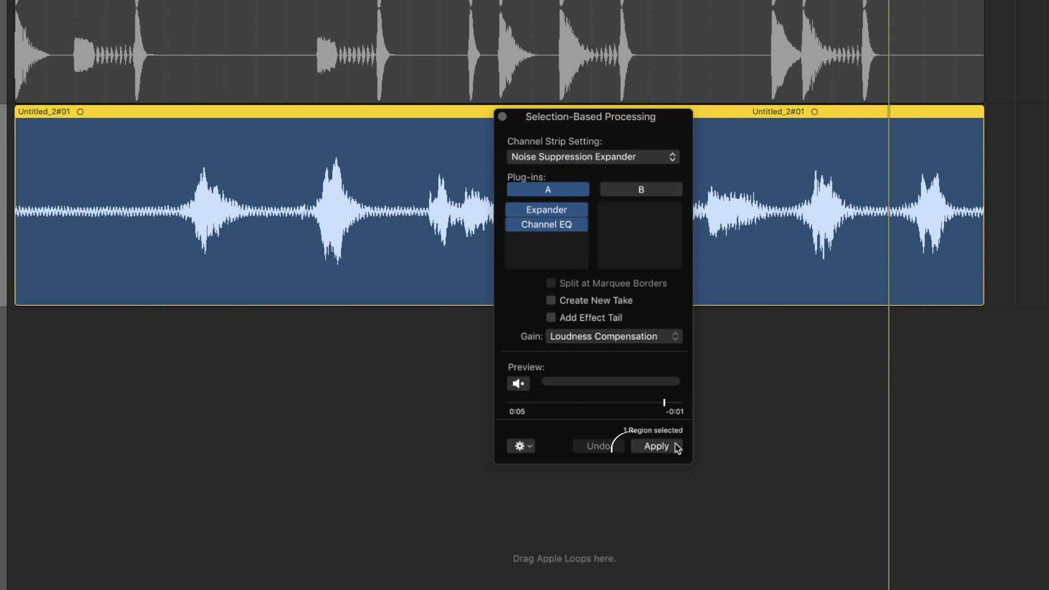
{"action": "left_click", "coordinate": [656, 446]}
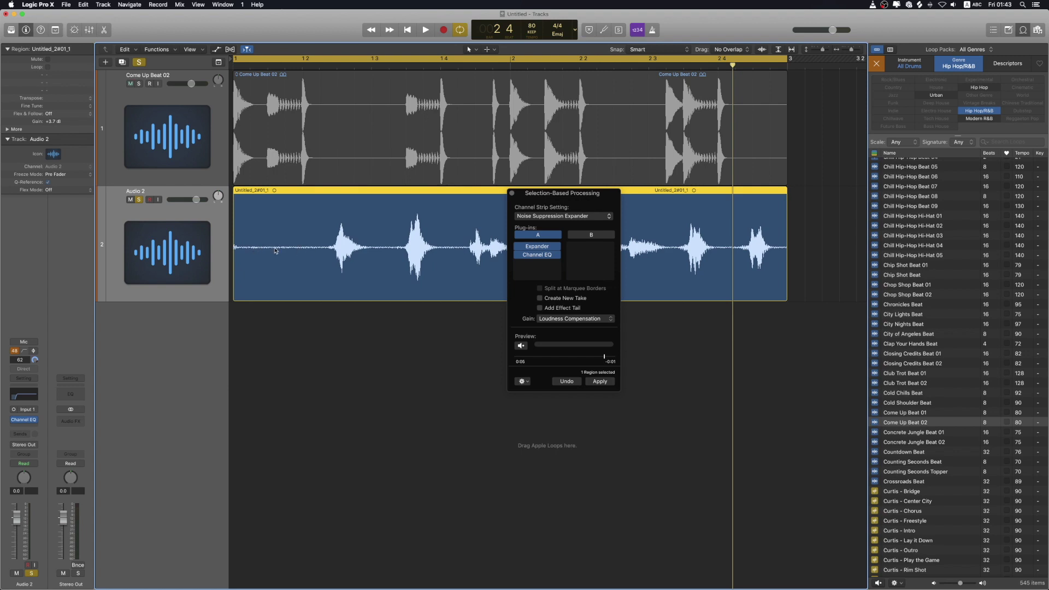
{"action": "key", "text": "space"}
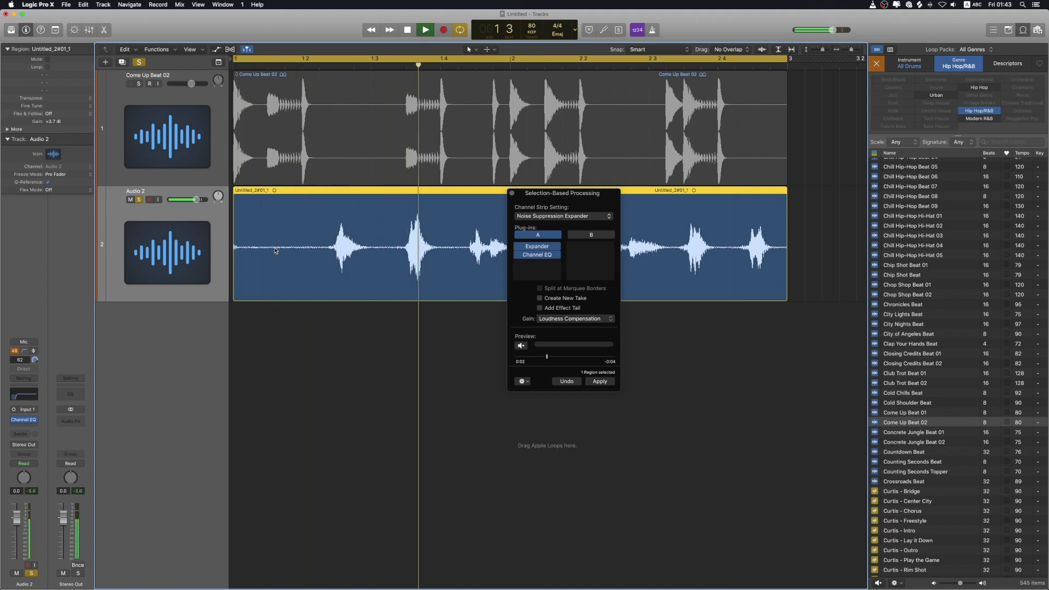
{"action": "key", "text": "space"}
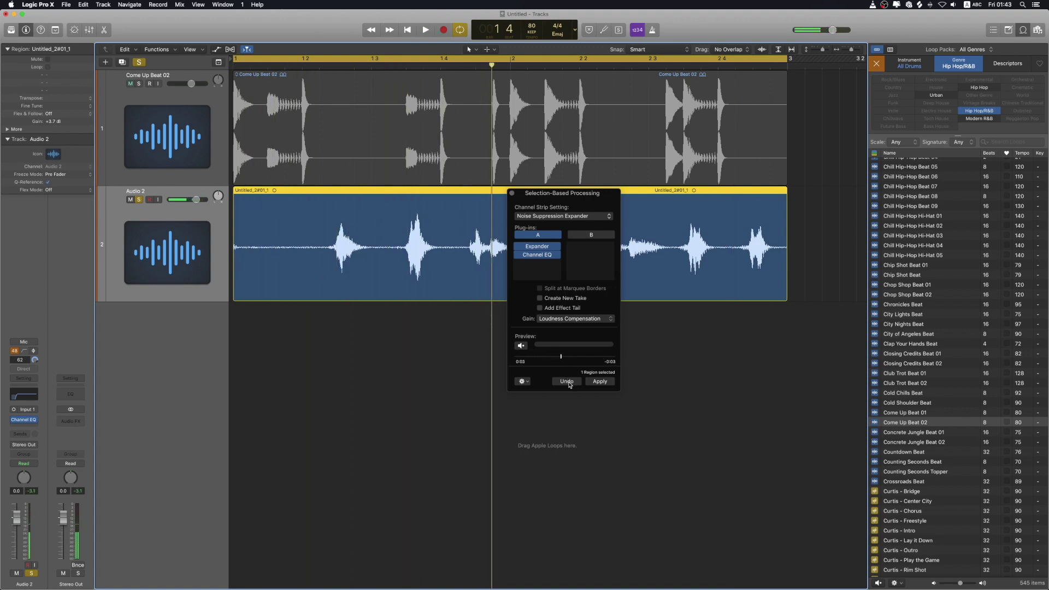
{"action": "left_click", "coordinate": [568, 382]}
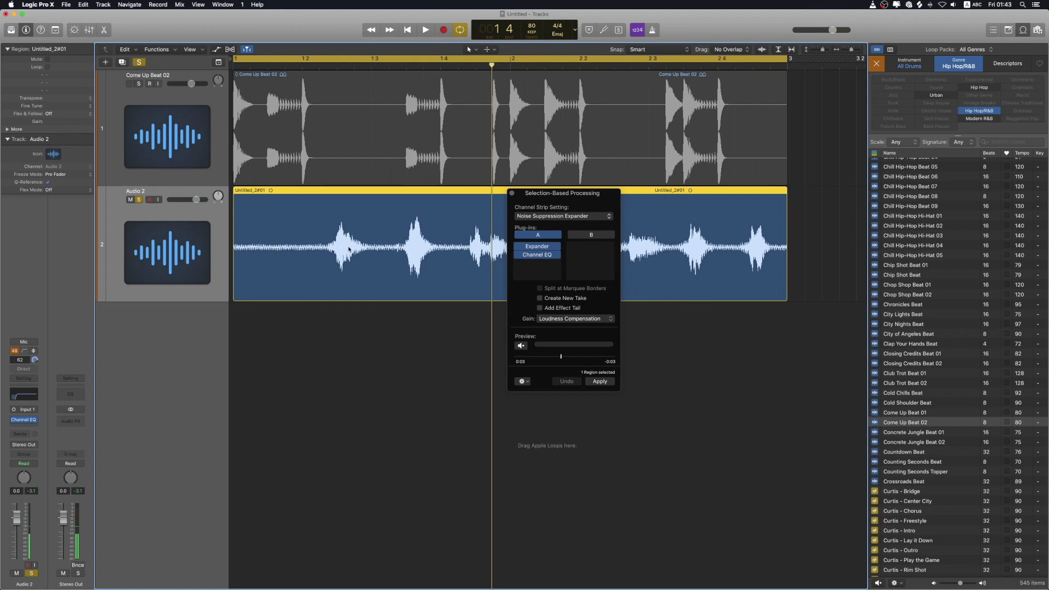
{"action": "left_click_drag", "start_coordinate": [568, 198], "coordinate": [566, 233]}
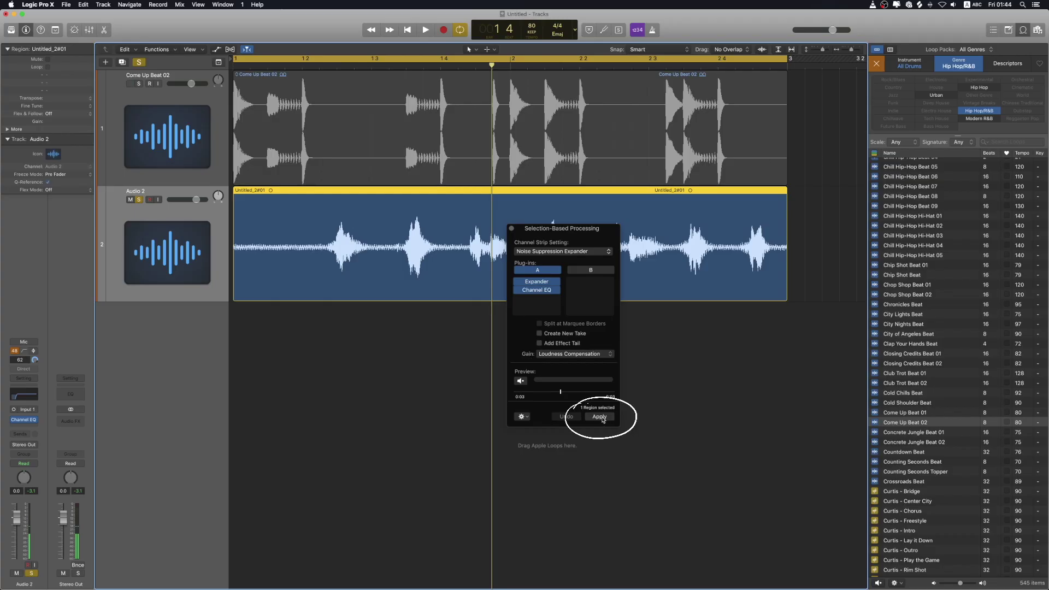
Apply the Noise Suppression Expander to the Audio 2 region again and play it back
{"action": "left_click", "coordinate": [603, 419]}
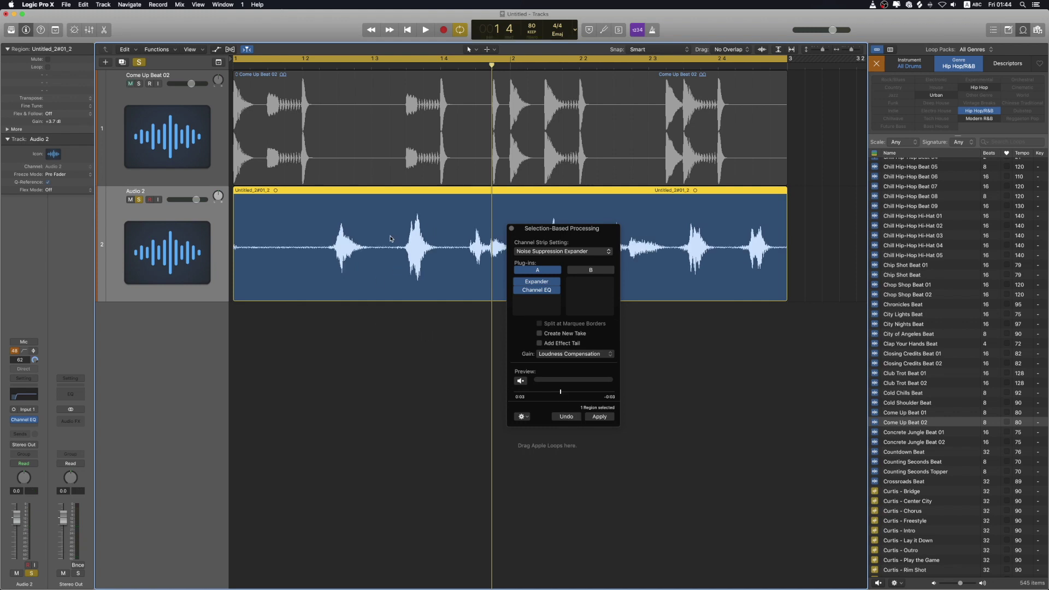
{"action": "left_click_drag", "start_coordinate": [565, 230], "coordinate": [578, 233]}
{"action": "left_click_drag", "start_coordinate": [583, 242], "coordinate": [565, 316]}
{"action": "key", "text": "space"}
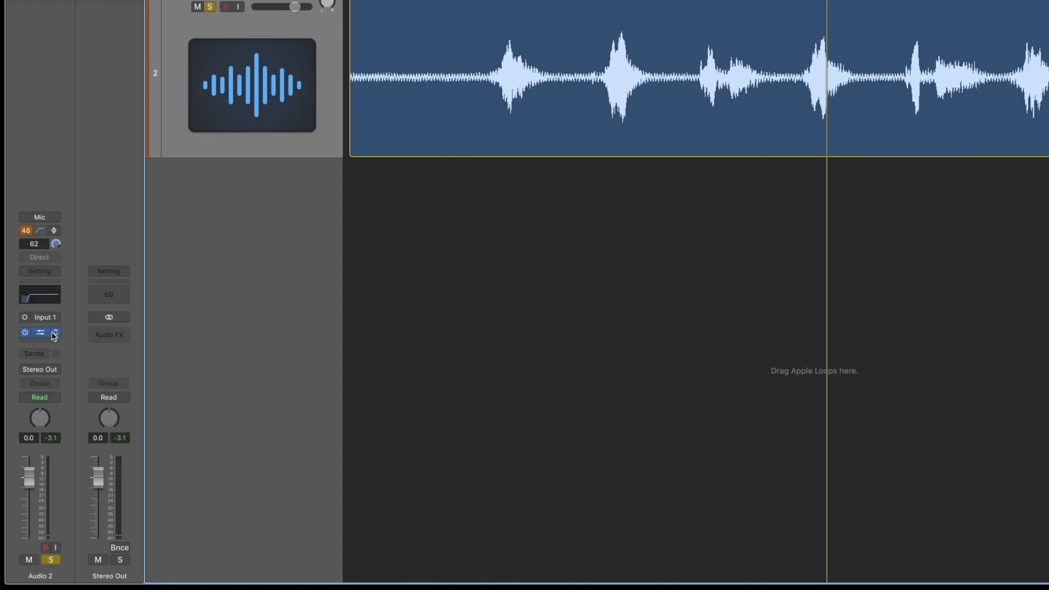
Replace the Channel EQ on the Audio 2 track with the mono Waves X-Noise (m) plug-in and place its window below the region
{"action": "left_click", "coordinate": [56, 333]}
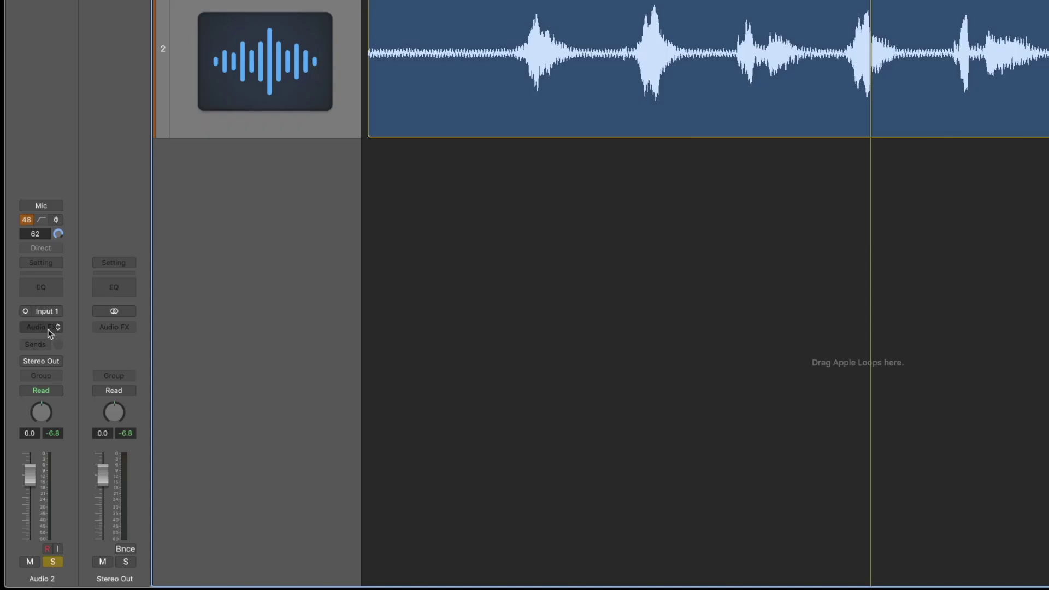
{"action": "left_click", "coordinate": [30, 427]}
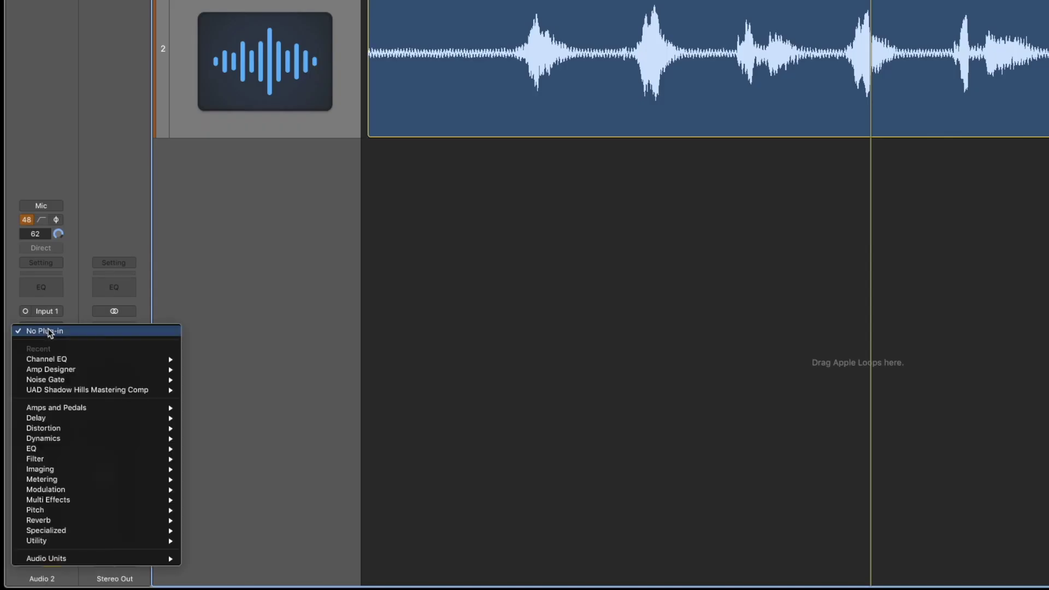
{"action": "mouse_move", "coordinate": [115, 559]}
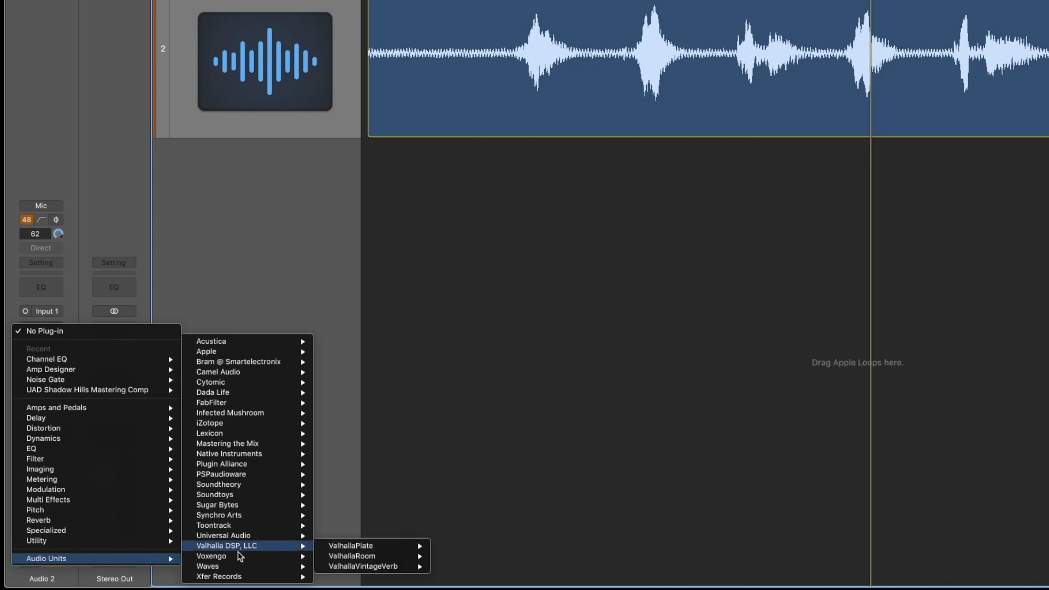
{"action": "mouse_move", "coordinate": [232, 568]}
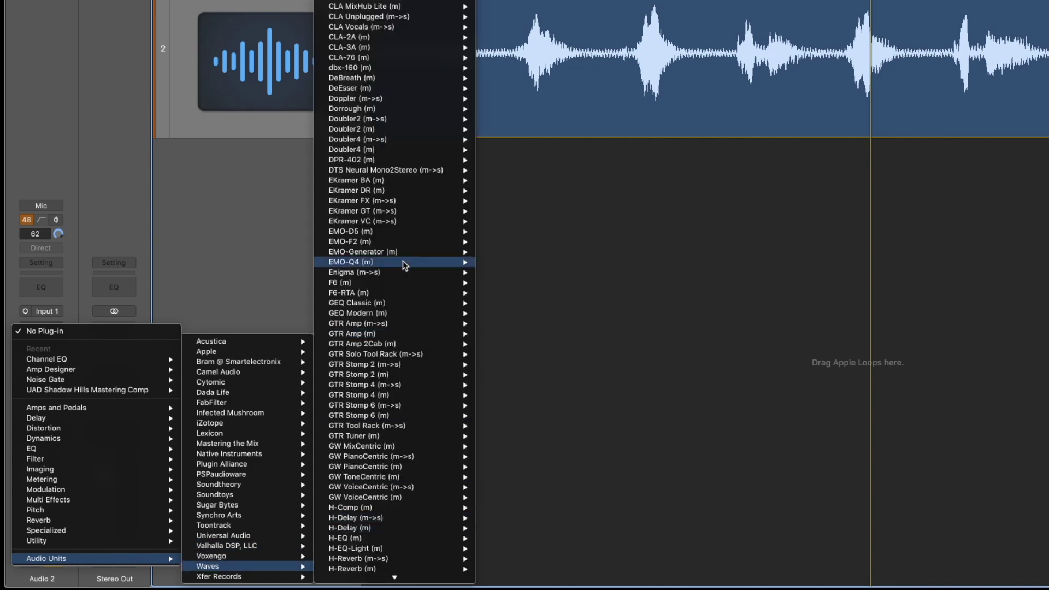
{"action": "scroll", "coordinate": [405, 262], "scroll_direction": "down", "scroll_amount": 15}
{"action": "scroll", "coordinate": [416, 252], "scroll_direction": "down", "scroll_amount": 20}
{"action": "mouse_move", "coordinate": [415, 251]}
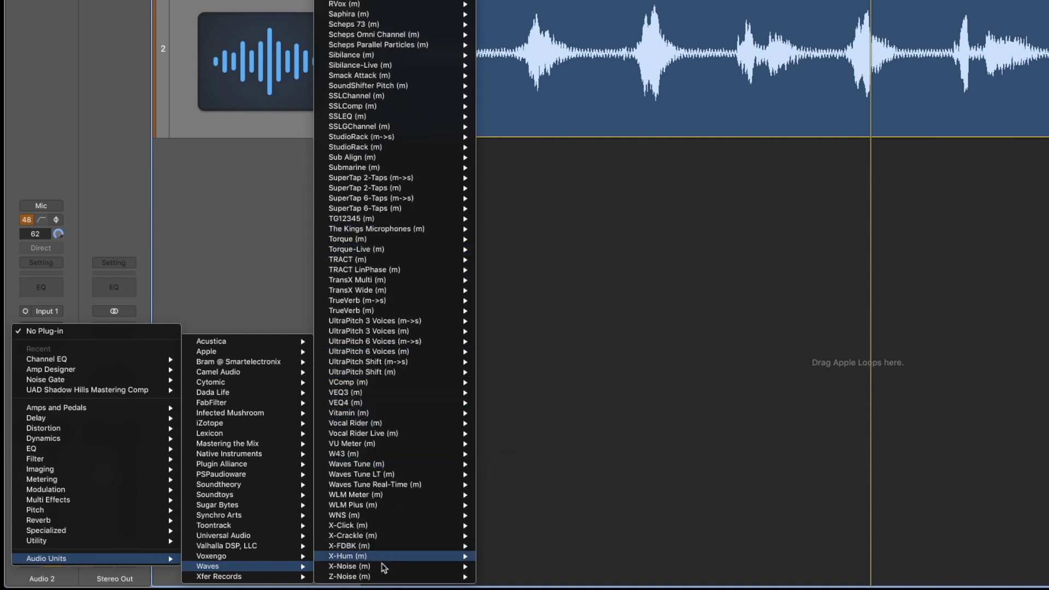
{"action": "mouse_move", "coordinate": [377, 569]}
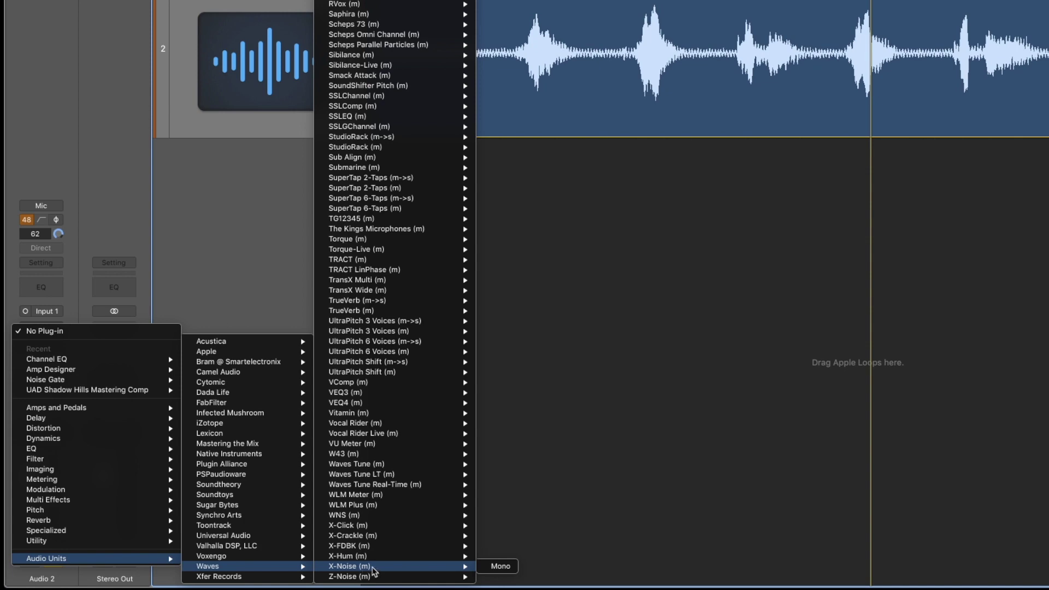
{"action": "left_click", "coordinate": [503, 567]}
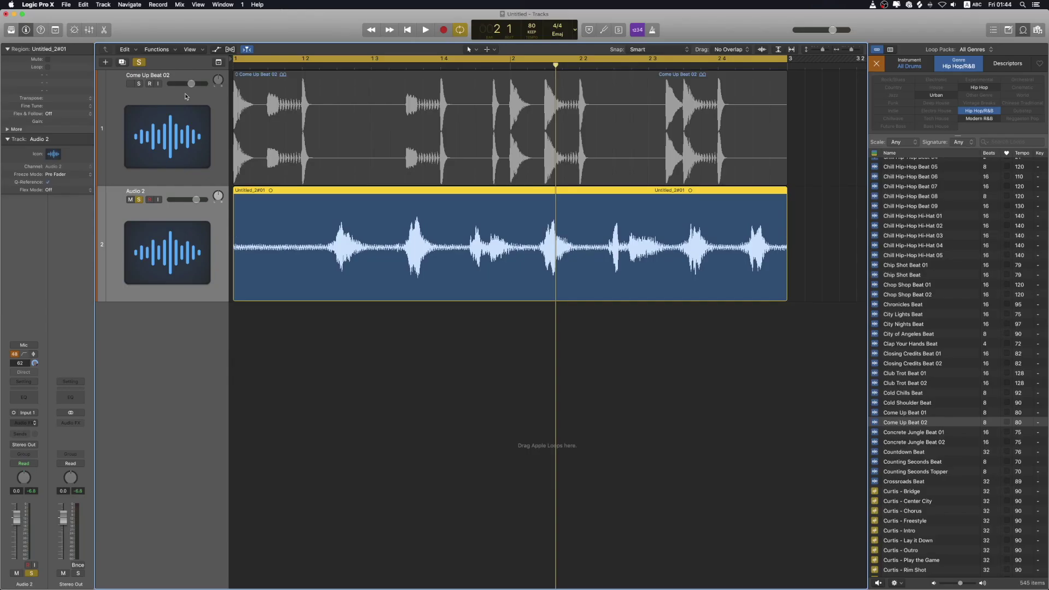
{"action": "left_click_drag", "start_coordinate": [142, 26], "coordinate": [517, 319]}
{"action": "left_click_drag", "start_coordinate": [534, 188], "coordinate": [491, 187]}
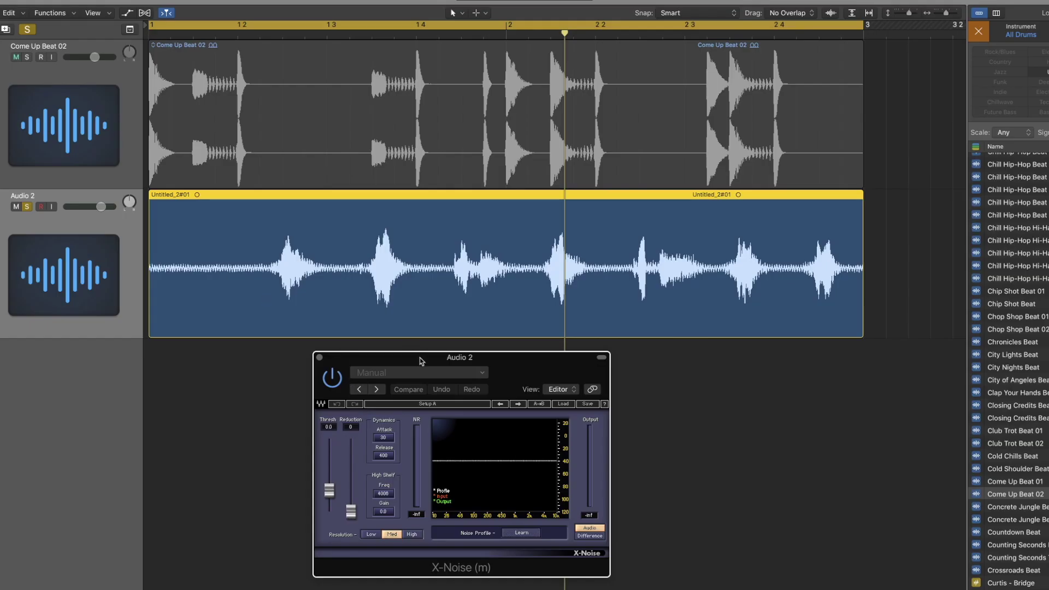
{"action": "left_click_drag", "start_coordinate": [421, 361], "coordinate": [449, 357]}
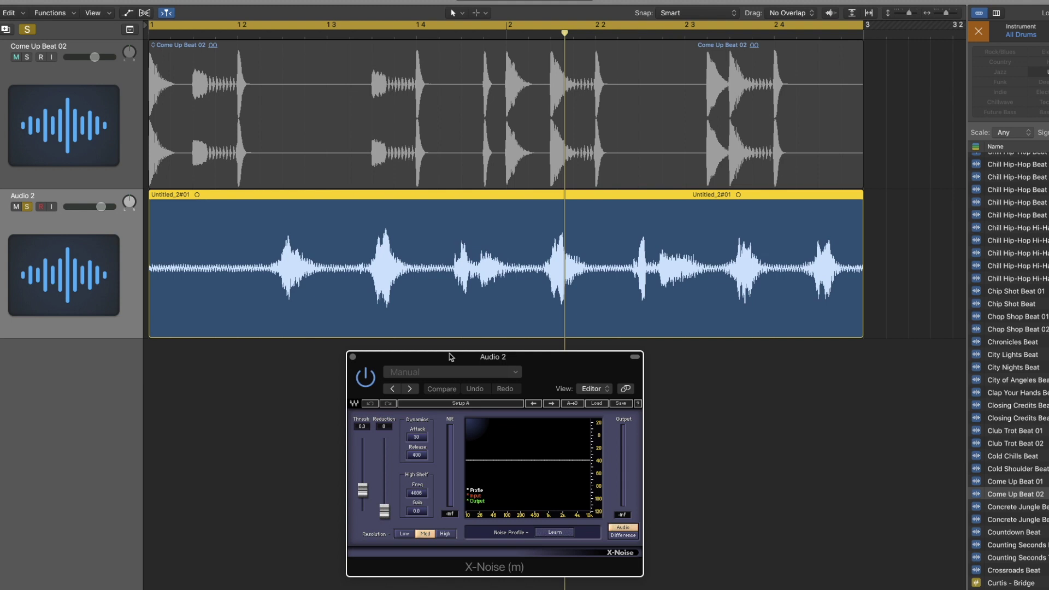
Cycle only the noise-only opening of the Audio 2 region, up to about 1 2, and let X-Noise learn its noise profile
{"action": "left_click_drag", "start_coordinate": [178, 29], "coordinate": [253, 31]}
{"action": "key", "text": "space"}
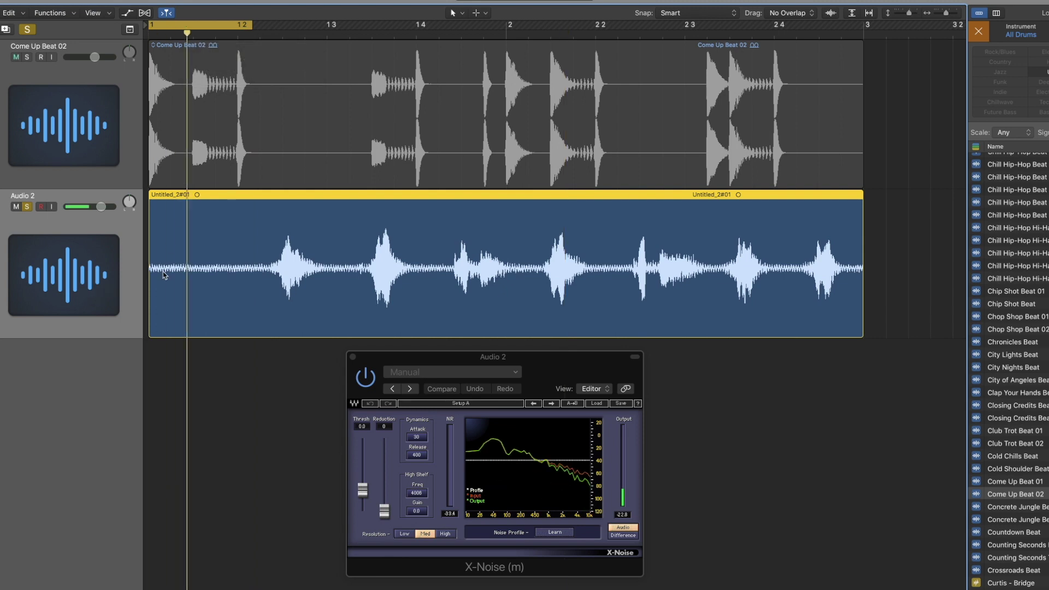
{"action": "key", "text": "space"}
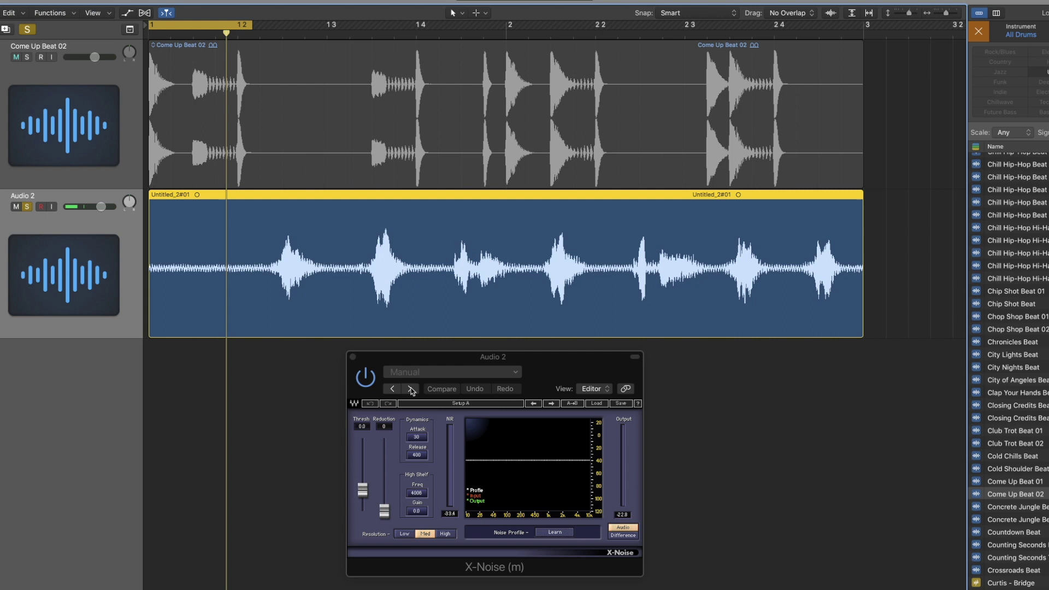
{"action": "left_click", "coordinate": [555, 533]}
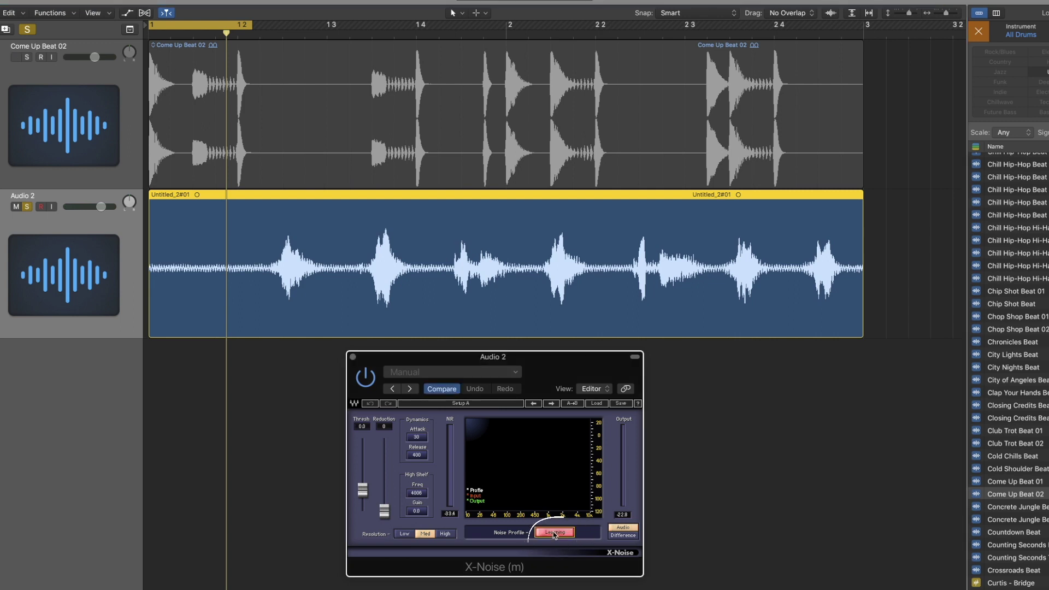
{"action": "key", "text": "space"}
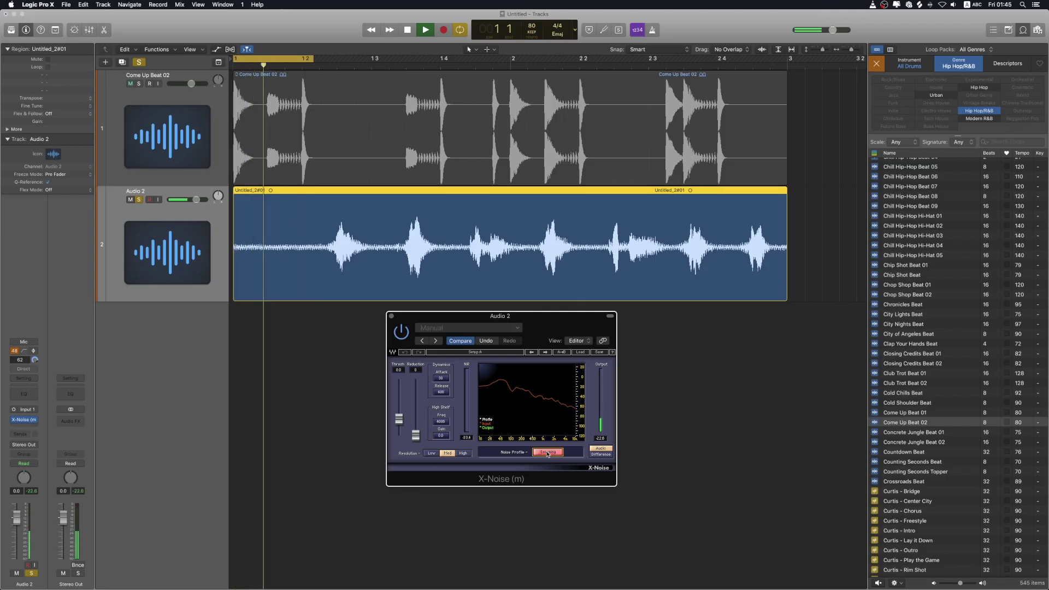
{"action": "key", "text": "space"}
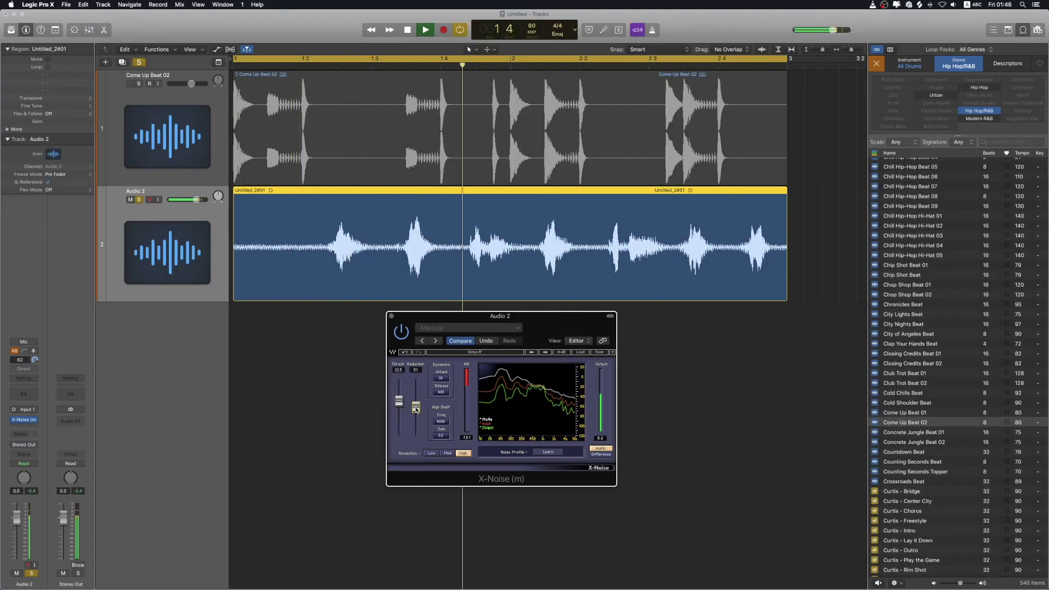
Try different X-Noise threshold and reduction levels during playback of Audio 2 and settle on threshold 14.0 and reduction 31
{"action": "left_click_drag", "start_coordinate": [416, 410], "coordinate": [416, 413]}
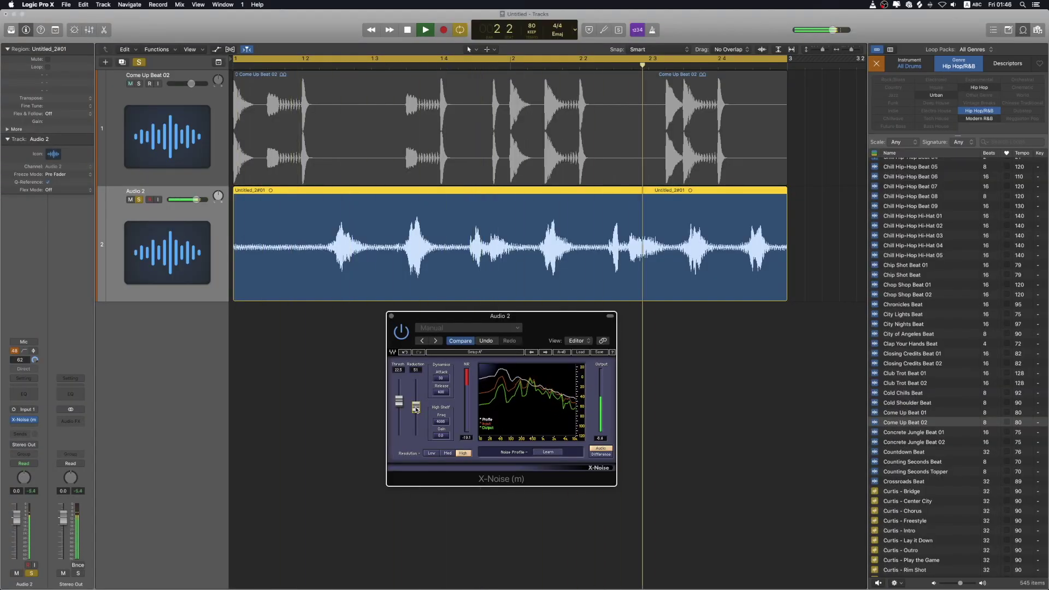
{"action": "key", "text": "space"}
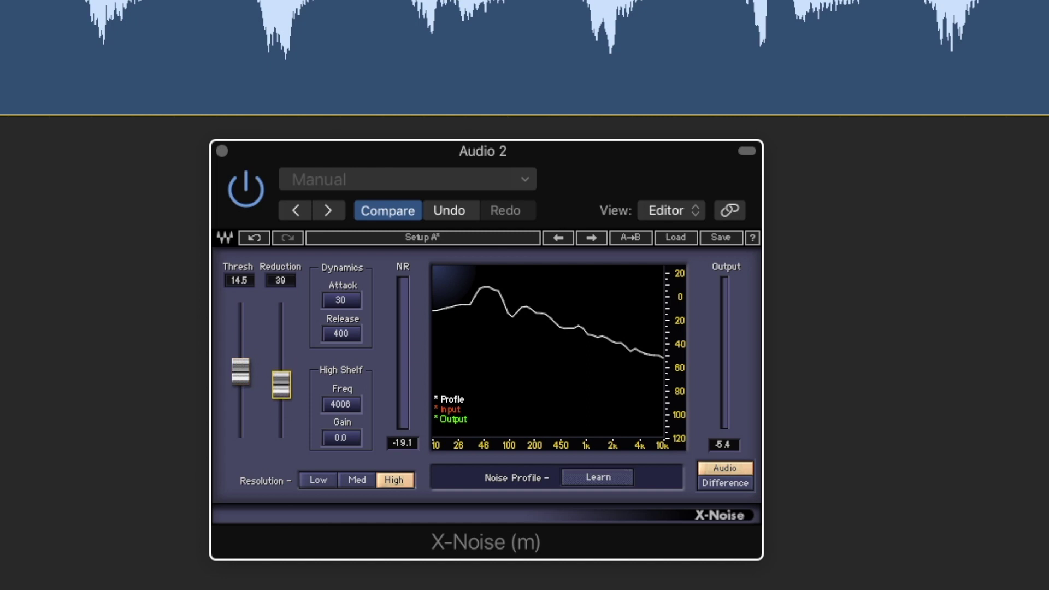
{"action": "left_click_drag", "start_coordinate": [239, 377], "coordinate": [240, 325]}
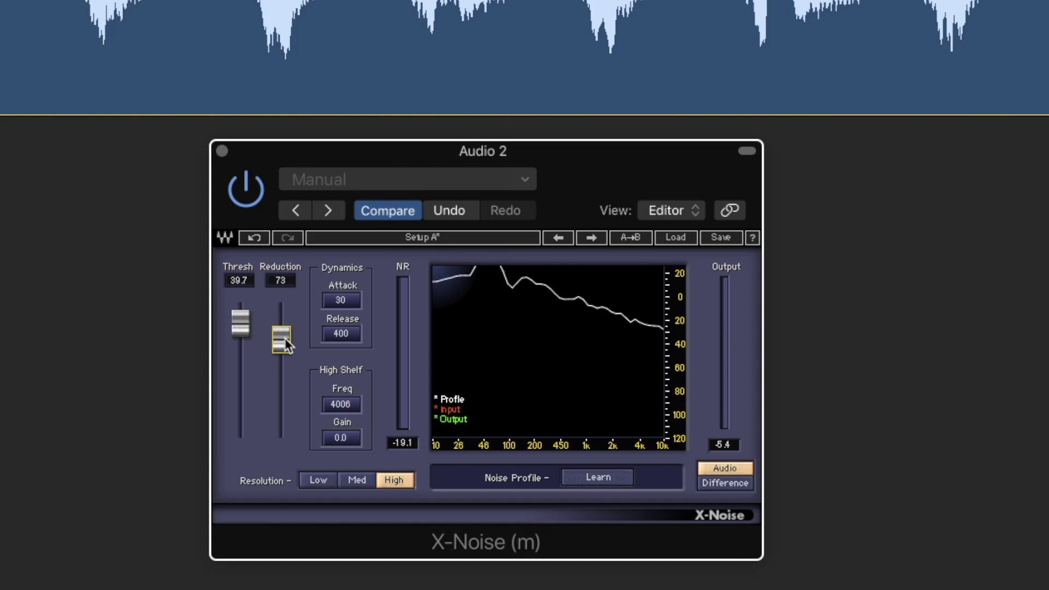
{"action": "key", "text": "space"}
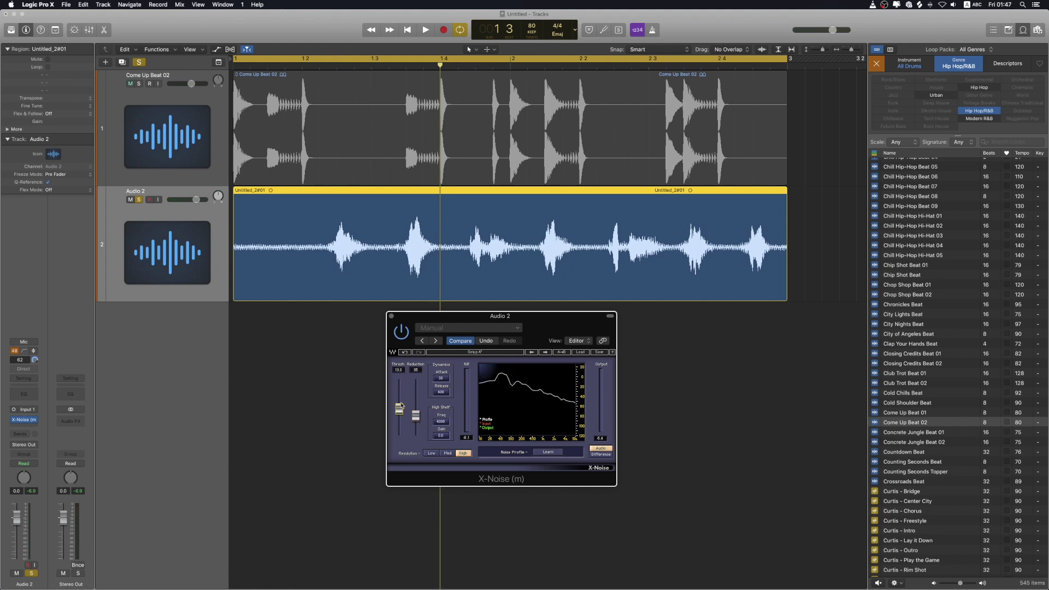
{"action": "key", "text": "space"}
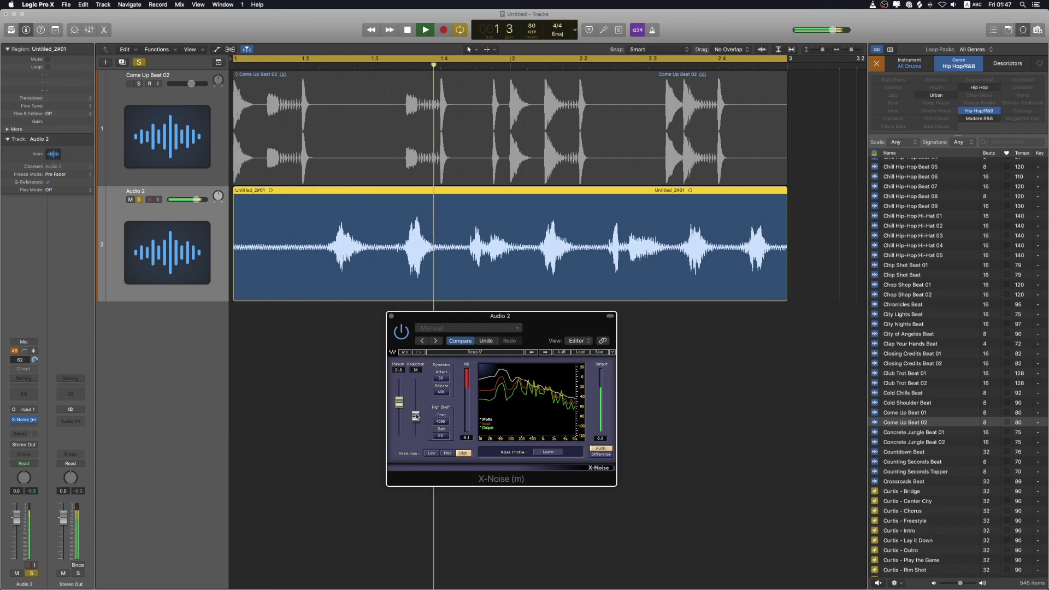
{"action": "left_click_drag", "start_coordinate": [416, 416], "coordinate": [416, 419]}
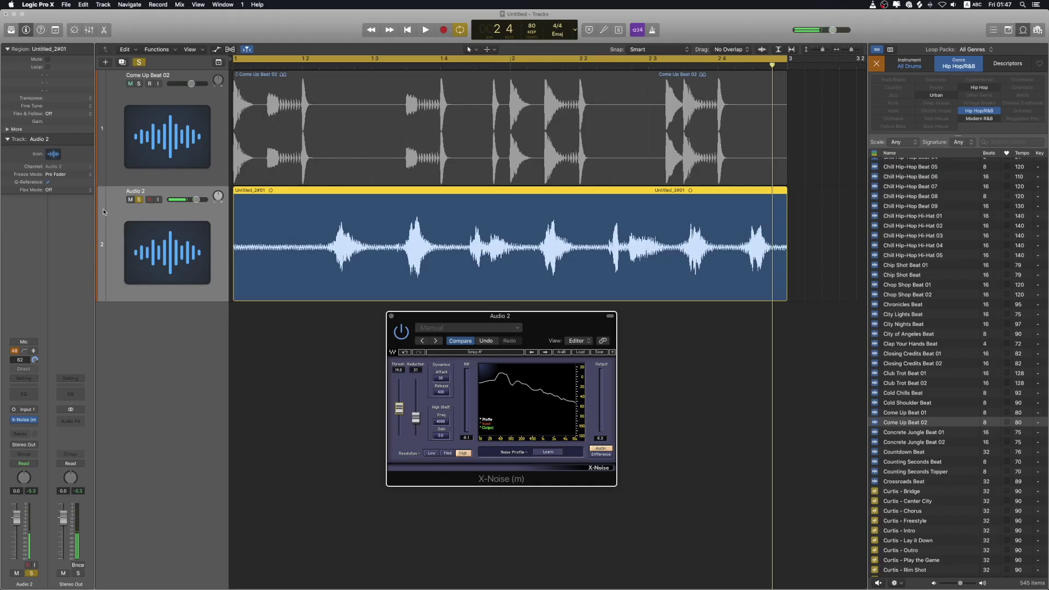
Add a Channel EQ after X-Noise on Audio 2 with its low cut at 90 Hz and 48 dB/Oct, and play the region
{"action": "left_click_drag", "start_coordinate": [57, 236], "coordinate": [58, 246]}
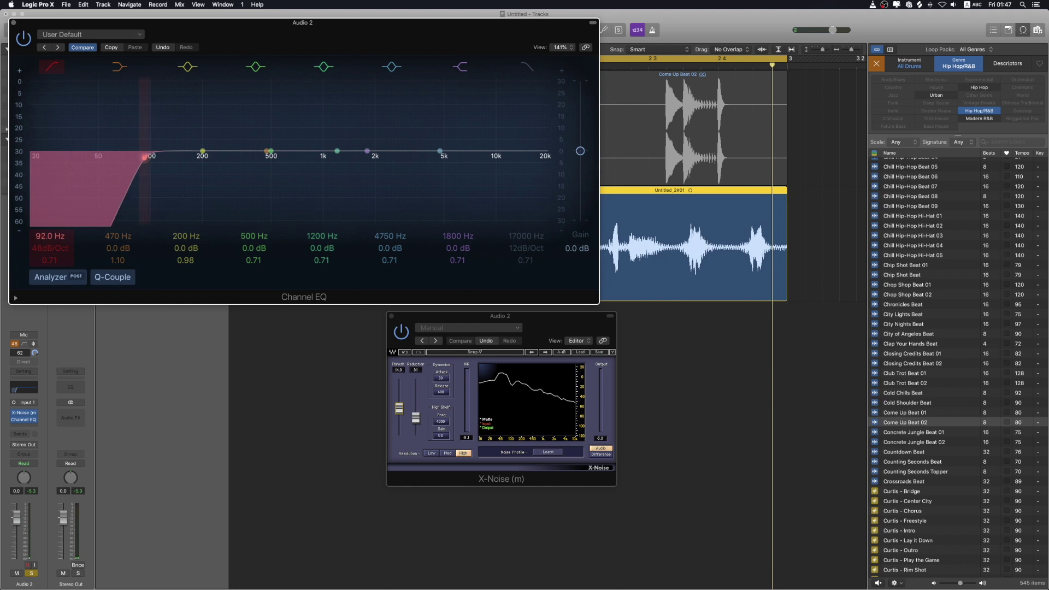
{"action": "key", "text": "space"}
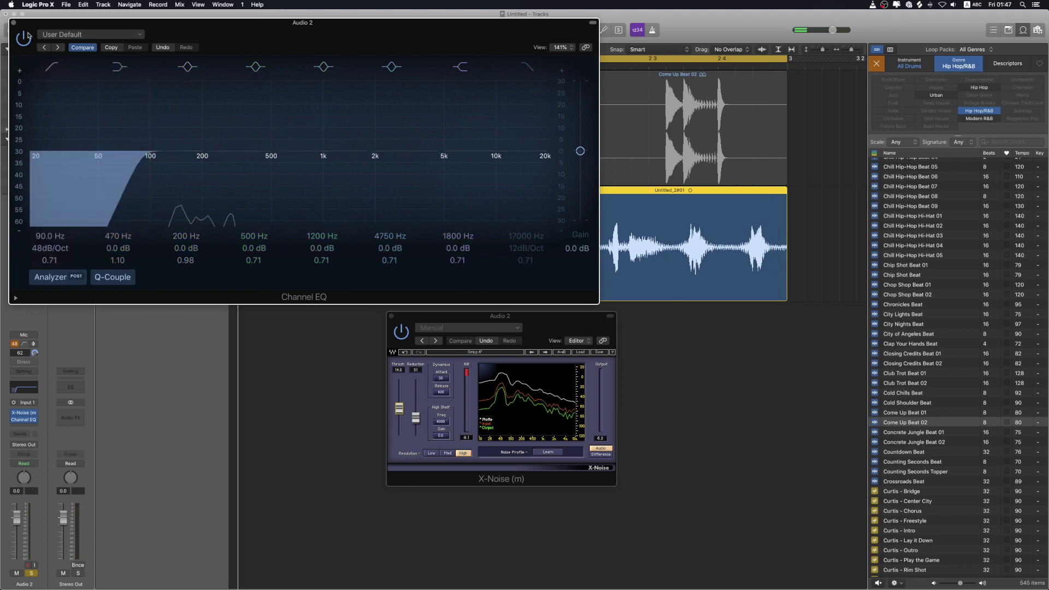
{"action": "left_click", "coordinate": [14, 22]}
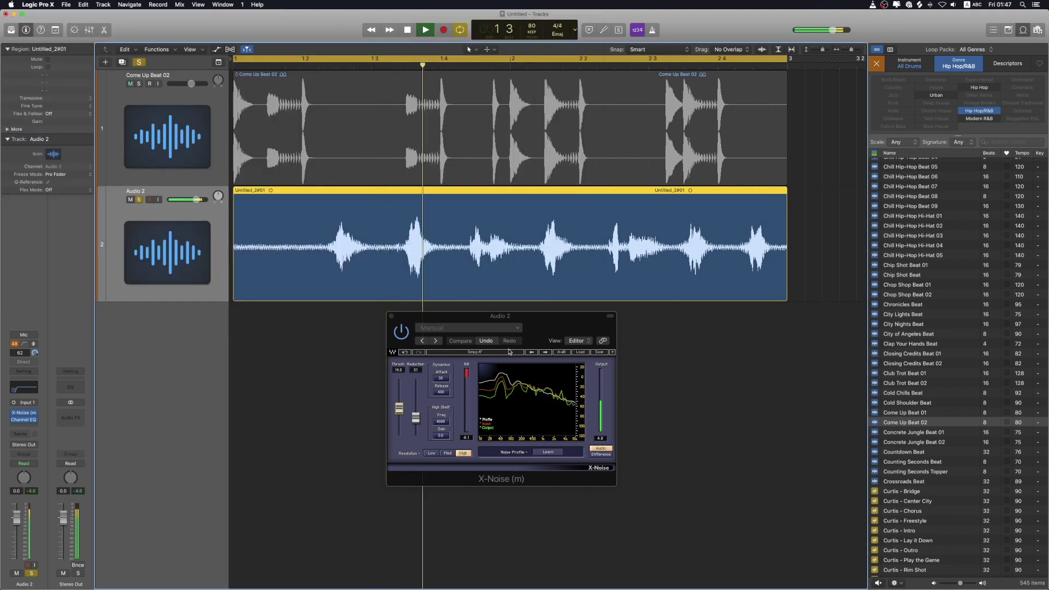
Play Audio 2 with X-Noise bypassed to compare it with the processed sound, and re-enable the plug-in
{"action": "left_click_drag", "start_coordinate": [536, 316], "coordinate": [577, 320]}
{"action": "key", "text": "space"}
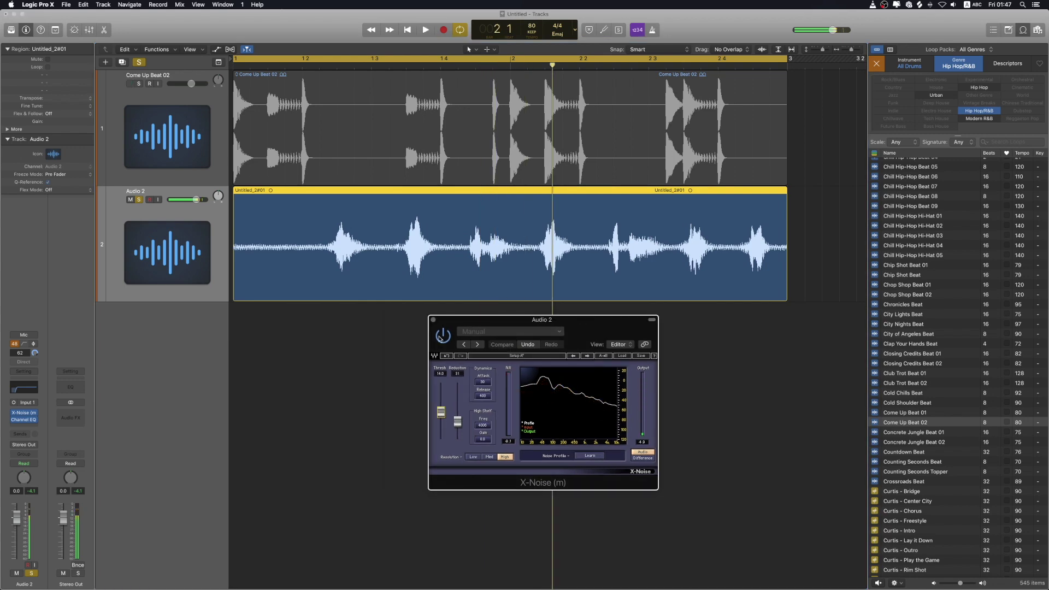
{"action": "left_click", "coordinate": [442, 338]}
{"action": "key", "text": "space"}
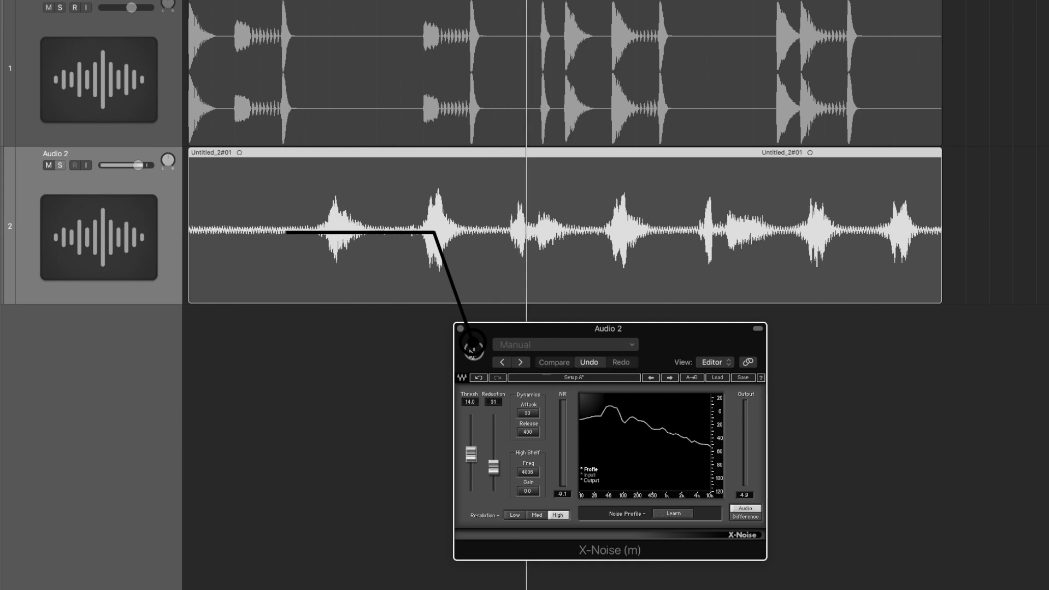
{"action": "left_click", "coordinate": [472, 350]}
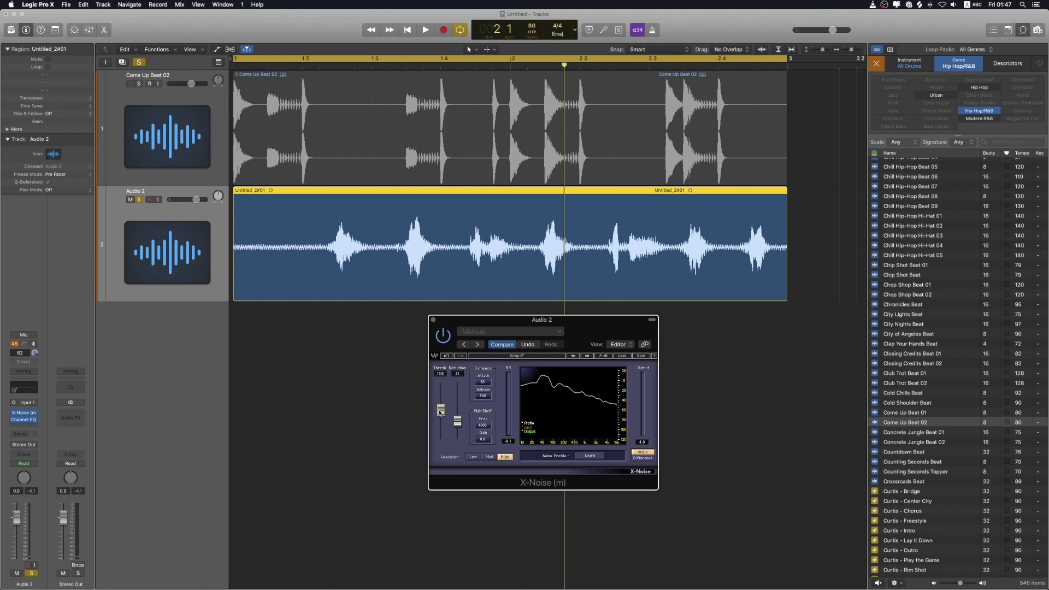
Set the X-Noise high shelf frequency to 3991 and its gain to 8.8, and play Audio 2 with these settings
{"action": "key", "text": "space"}
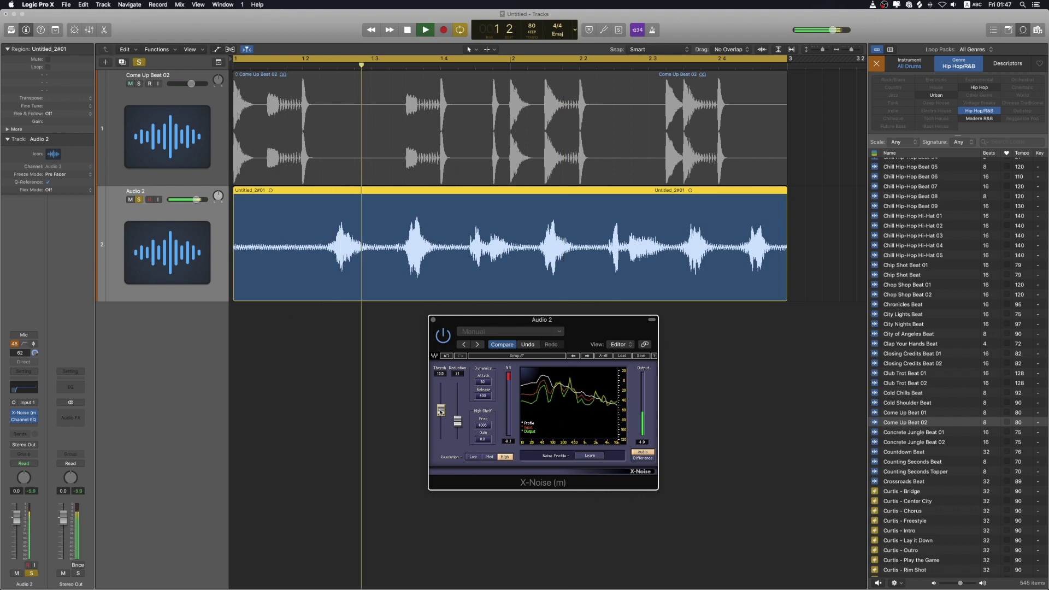
{"action": "key", "text": "space"}
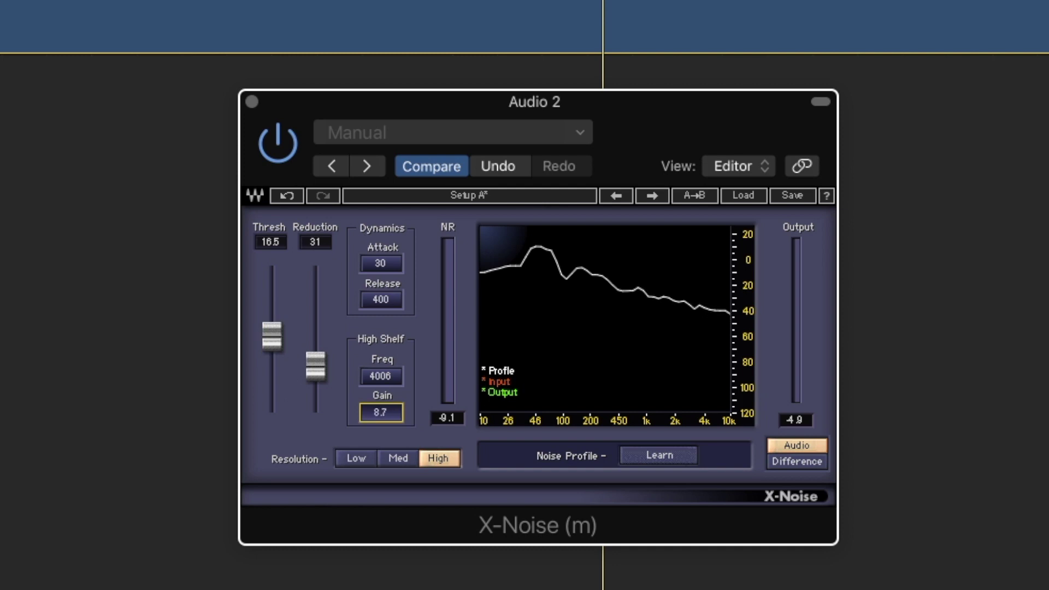
{"action": "left_click_drag", "start_coordinate": [388, 378], "coordinate": [387, 378]}
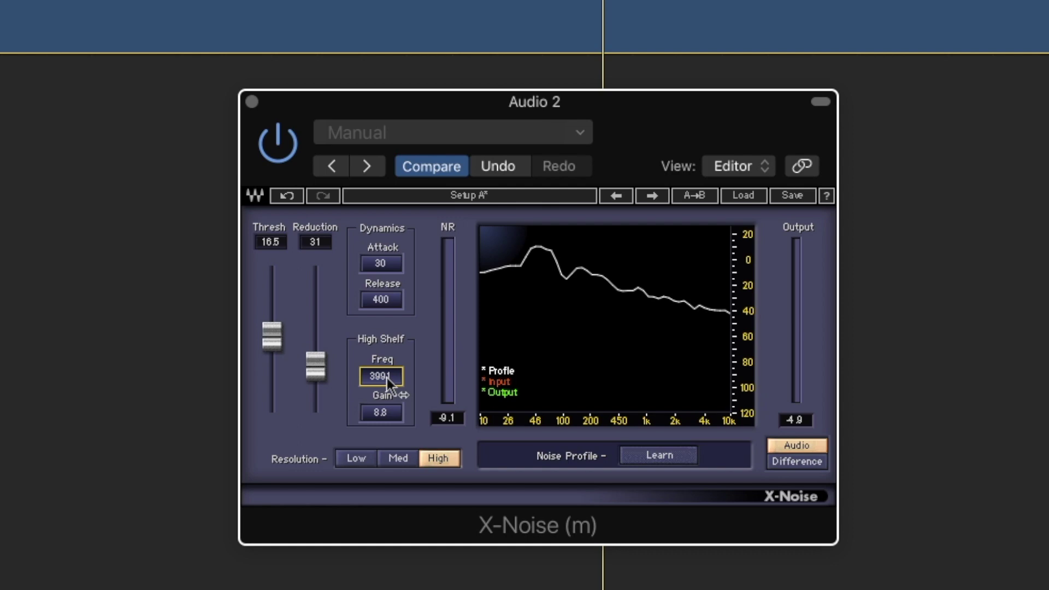
{"action": "key", "text": "space"}
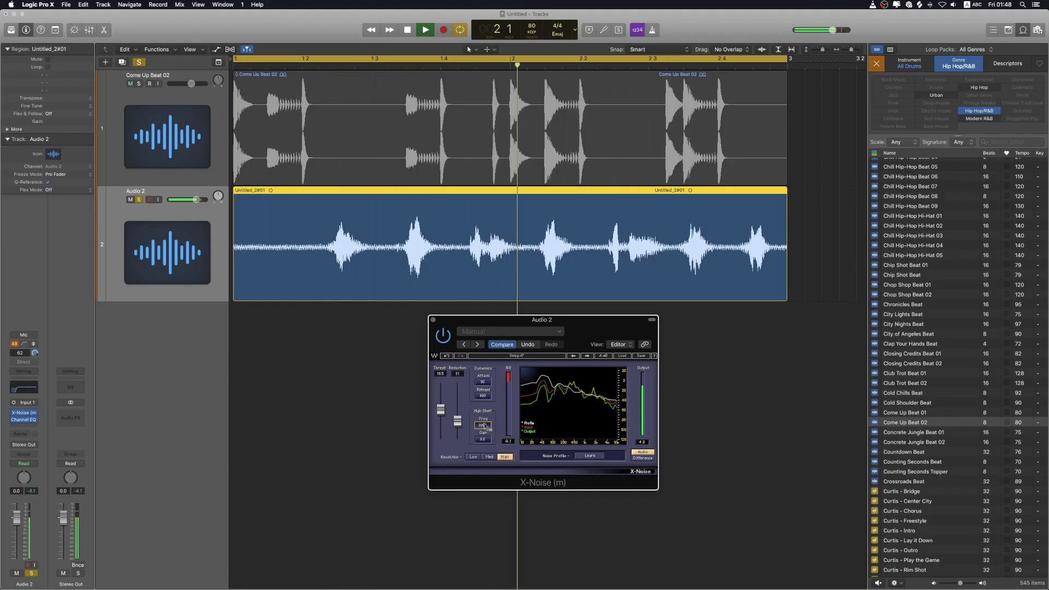
{"action": "key", "text": "space"}
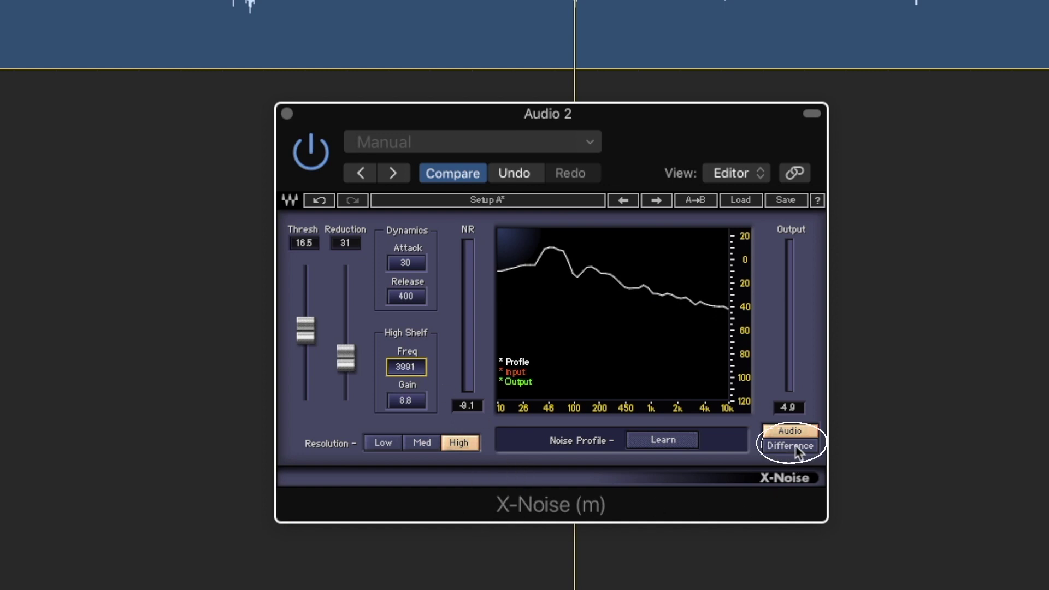
Play X-Noise's Difference output to hear what is being removed, and switch back to Audio for a final listen
{"action": "key", "text": "space"}
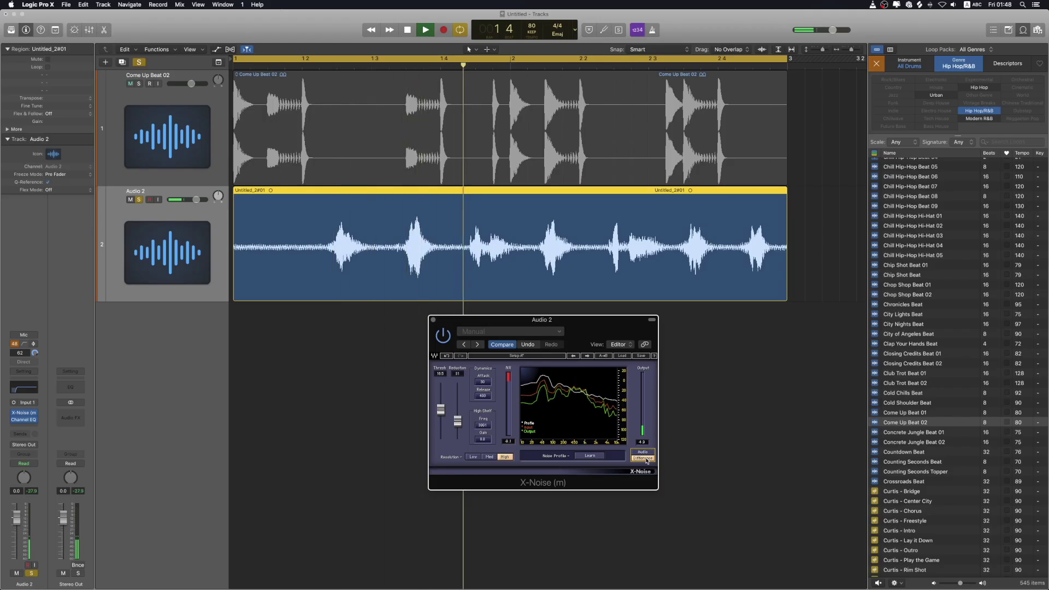
{"action": "key", "text": "space"}
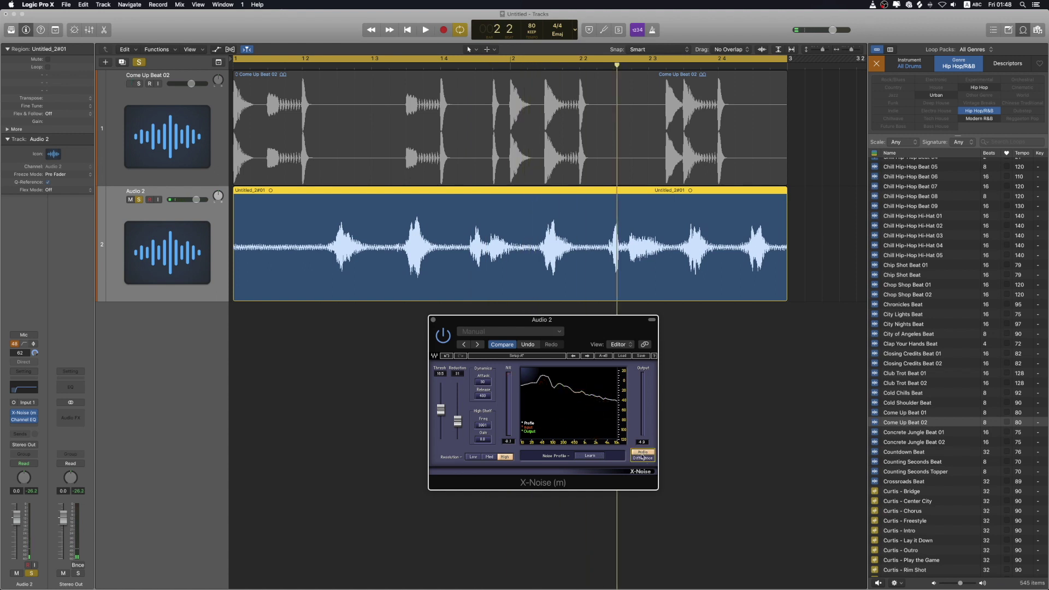
{"action": "key", "text": "space"}
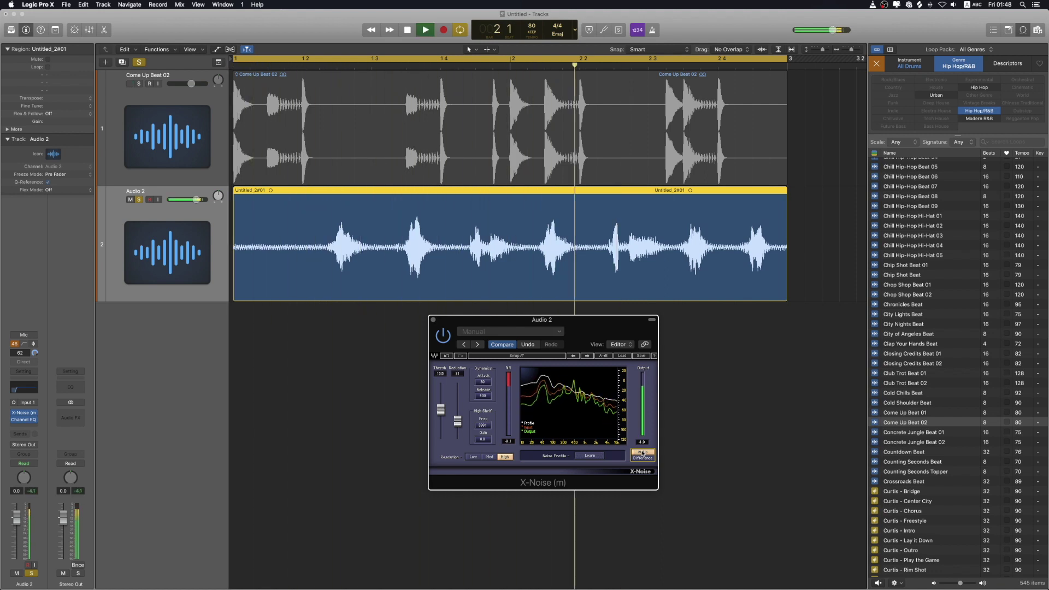
{"action": "key", "text": "space"}
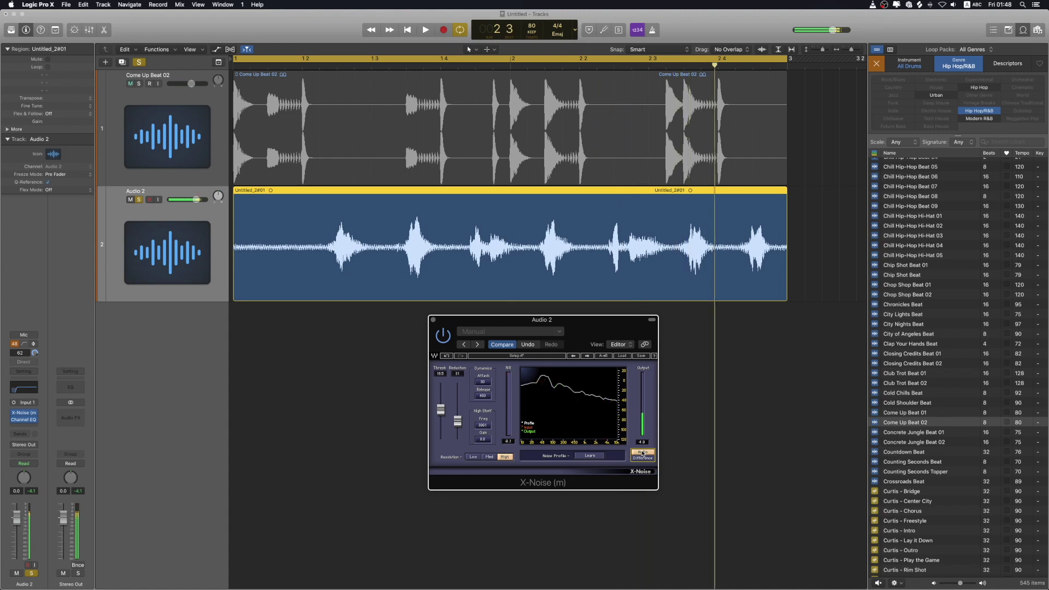